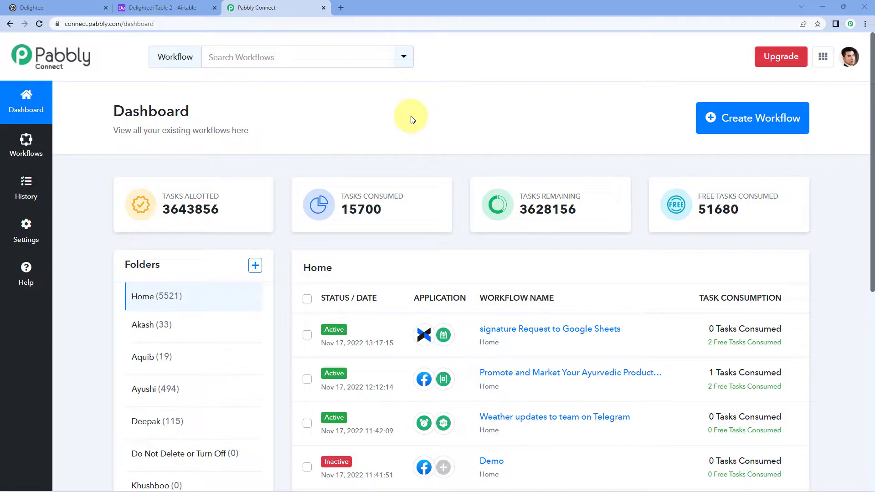
Step: Create a new workflow named 'Delighted to Airtable'
click(752, 132)
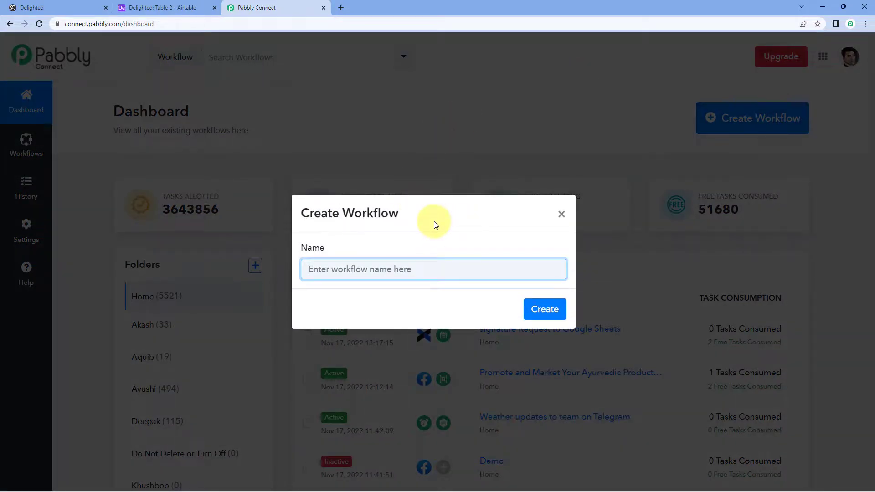
text(Delighted to Airtable)
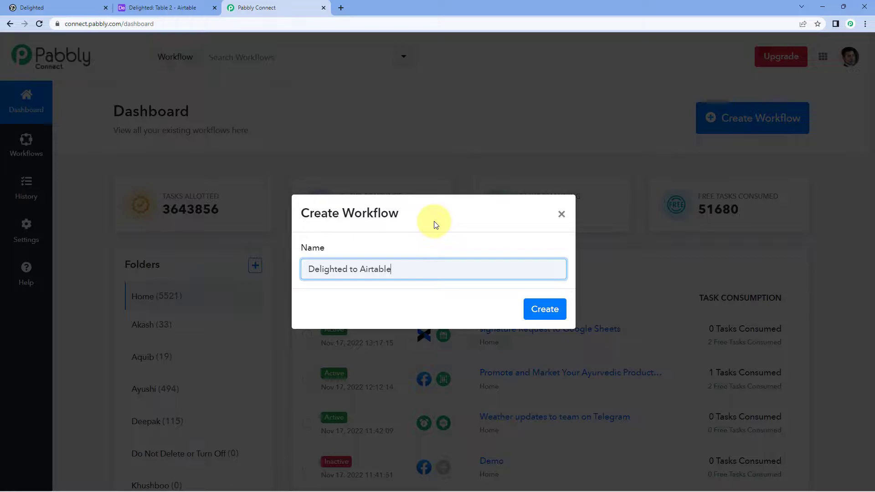
click(548, 310)
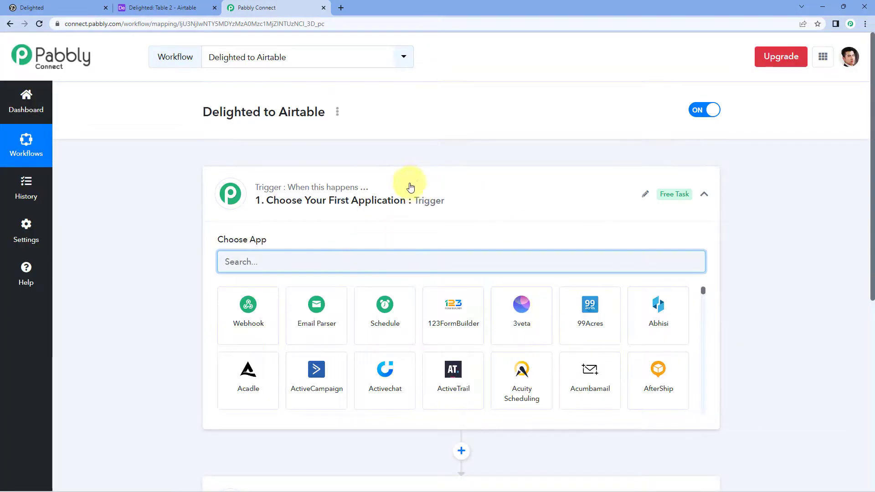
Step: Expand the Trigger step to reveal its Choose App selector
click(420, 196)
scroll(182, 171, down, 3)
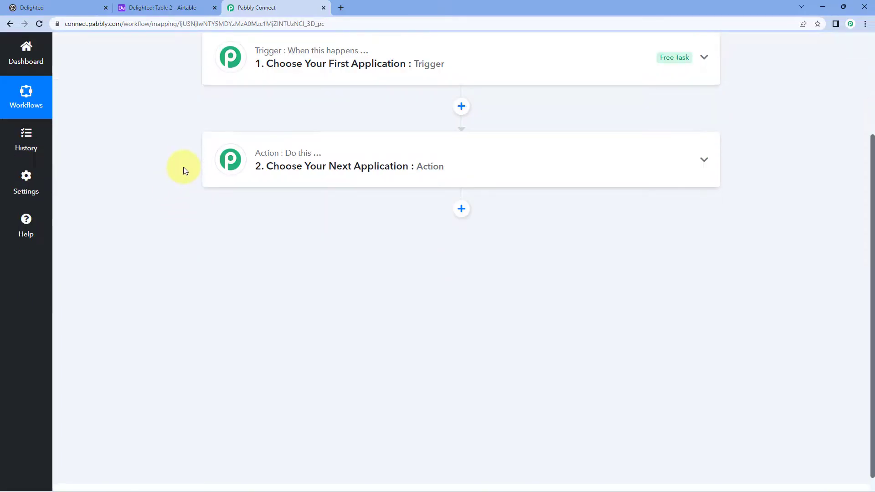
scroll(182, 172, up, 3)
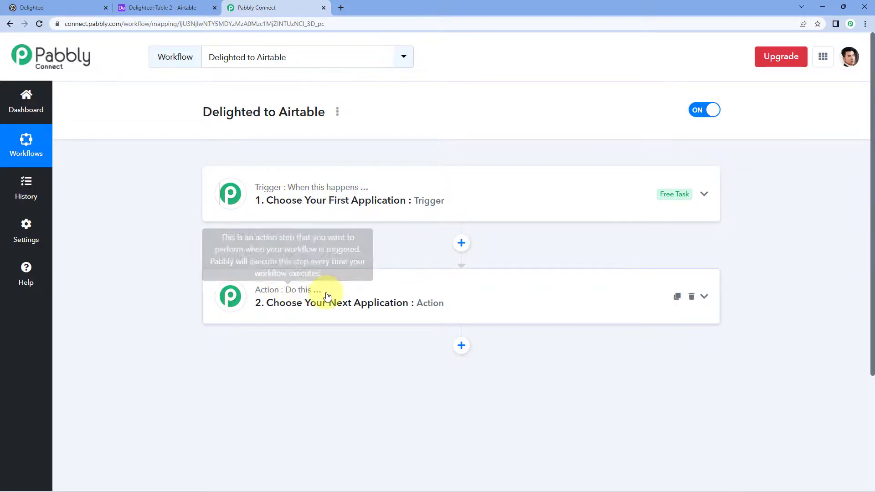
click(390, 190)
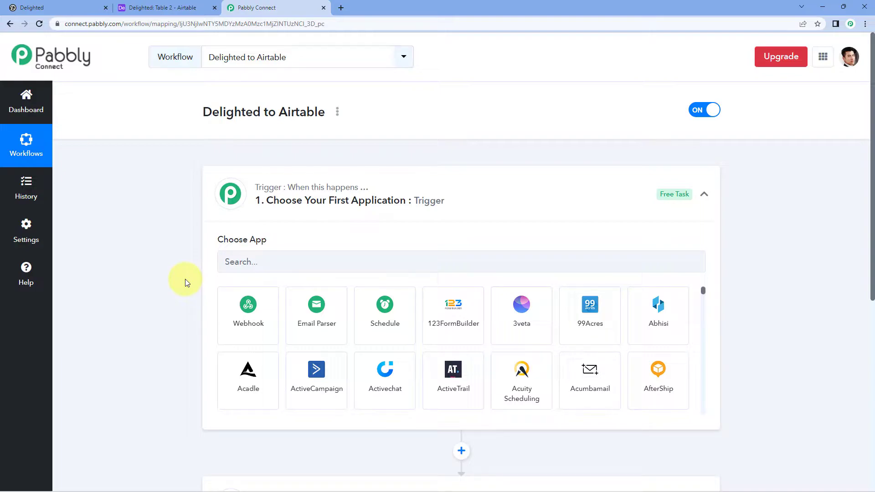
Step: Search for Delighted and select it as the trigger app
scroll(173, 264, down, 1)
scroll(173, 264, down, 1)
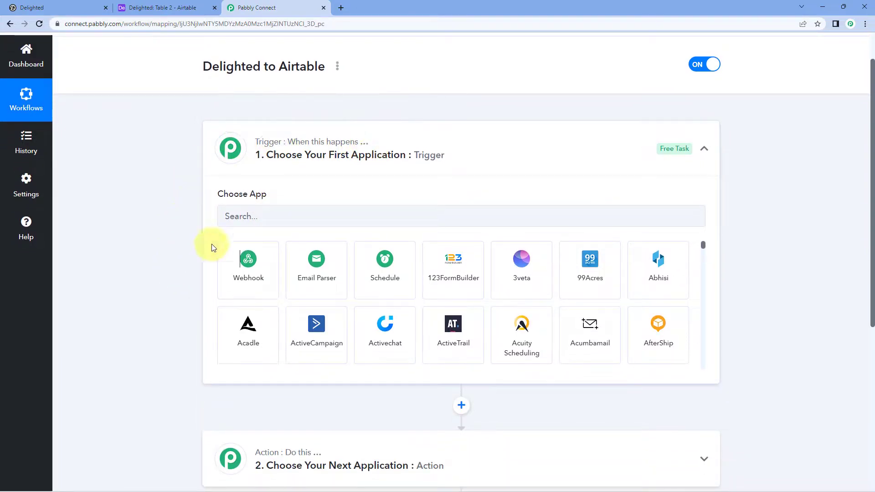
click(256, 217)
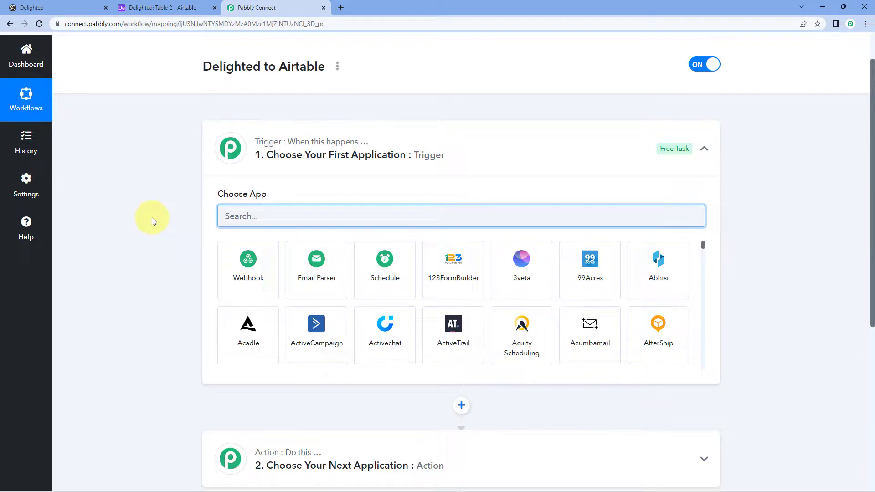
text(Delighted)
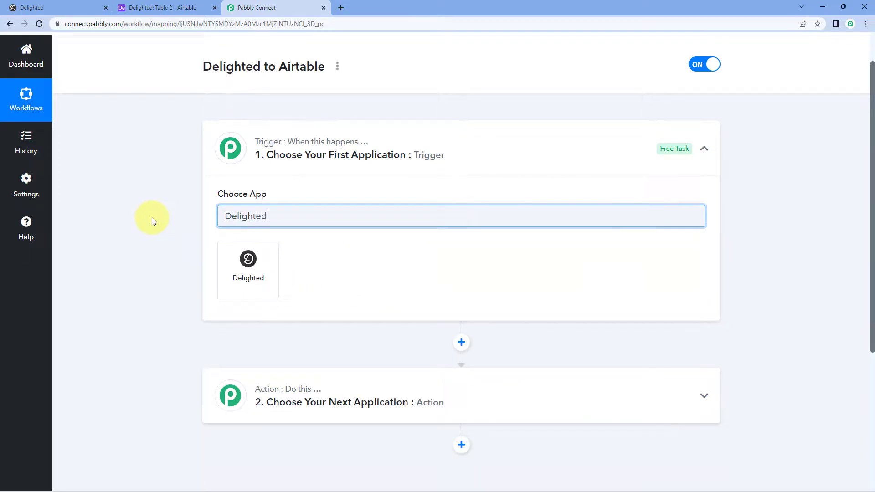
click(227, 254)
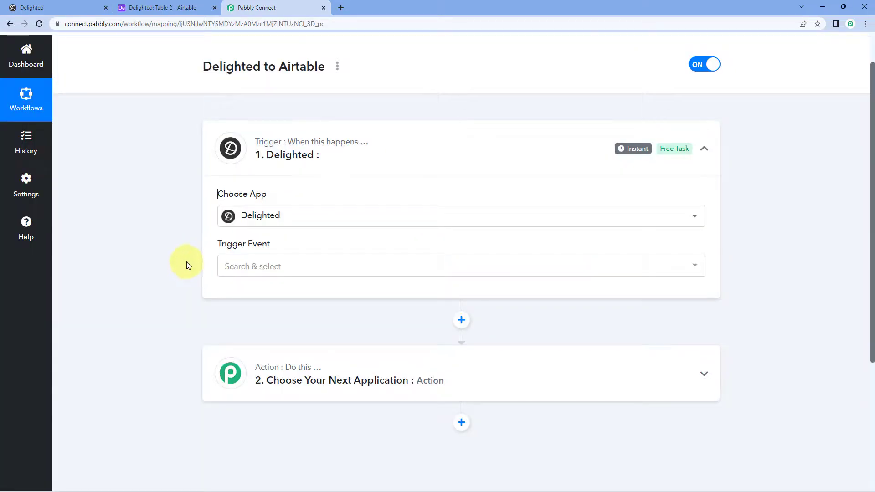
Step: Set the trigger event to New Survey Response and copy its webhook URL
click(261, 272)
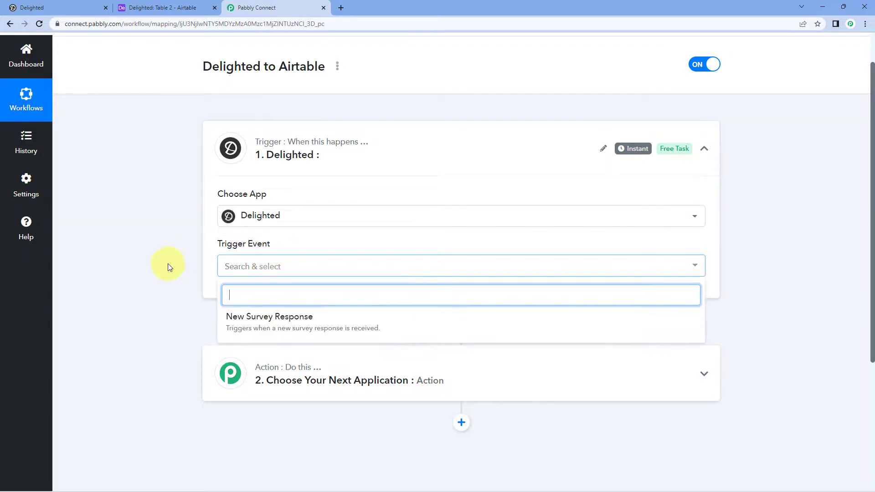
scroll(173, 260, down, 1)
click(336, 228)
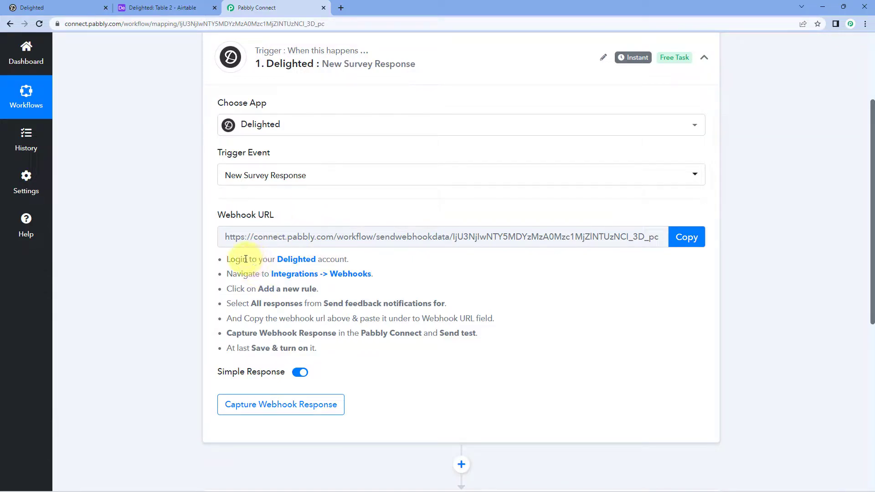
drag(258, 273, 335, 349)
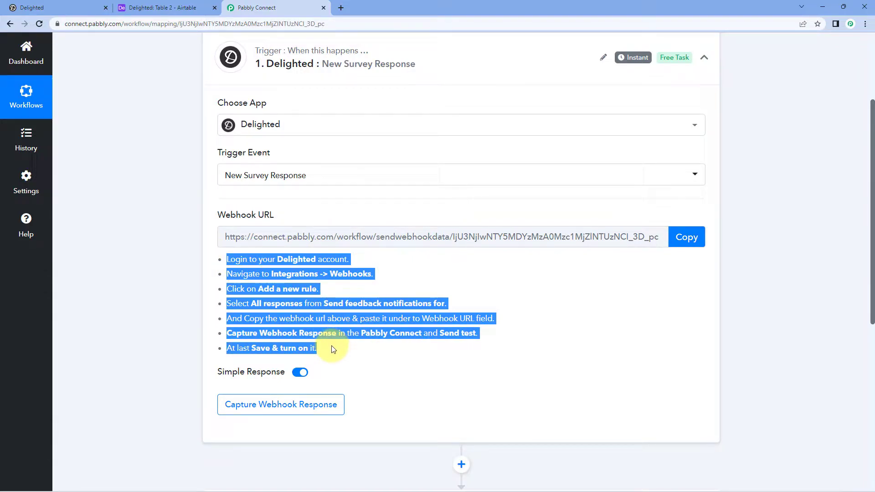
click(689, 236)
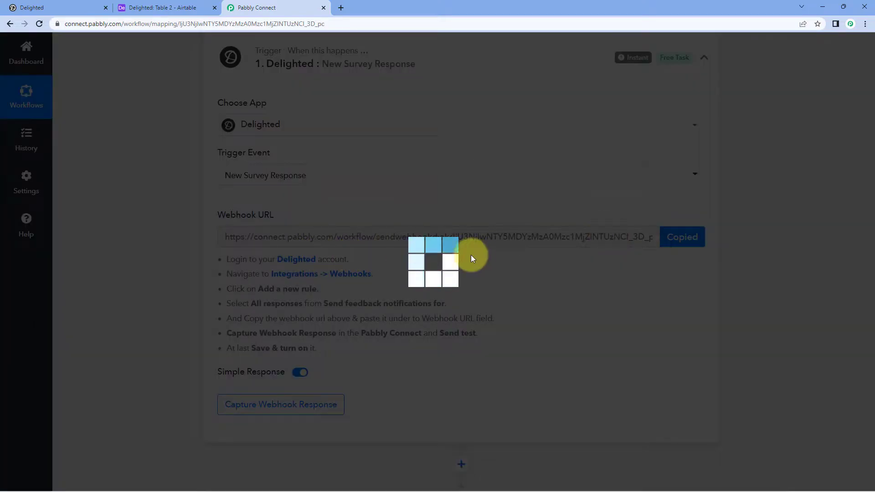
Step: Go to Delighted's Integrations and open the Webhooks settings
click(89, 6)
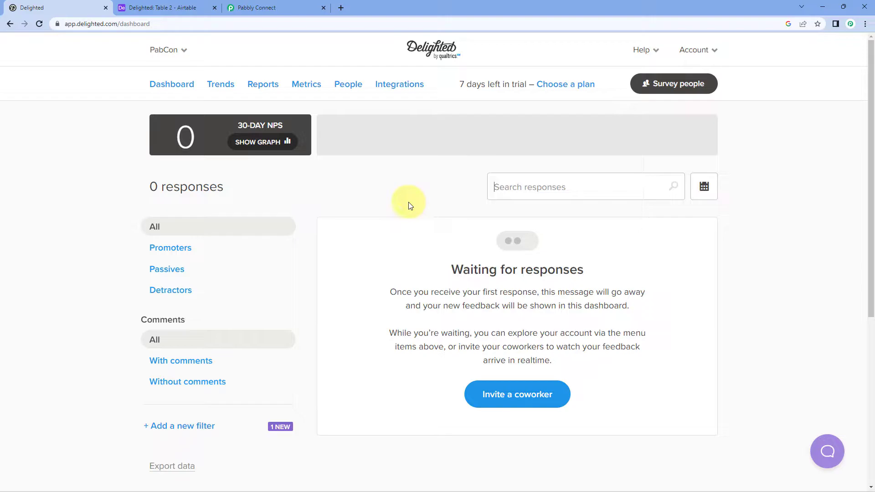
click(402, 87)
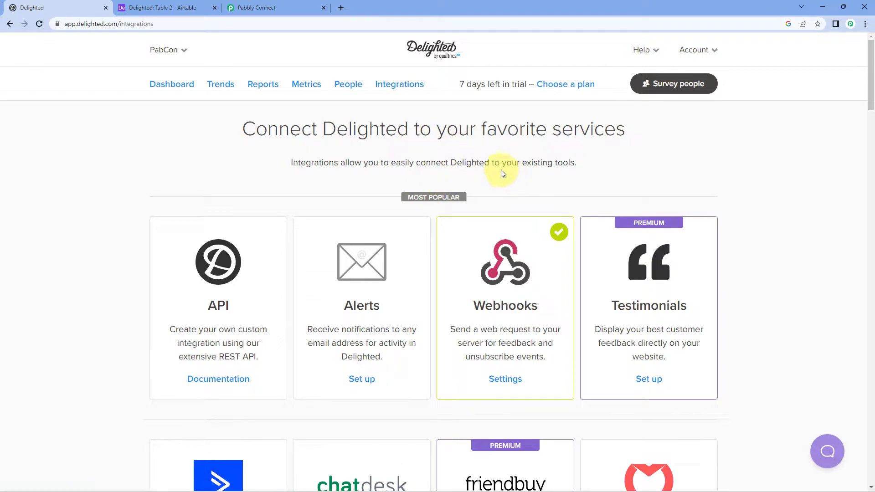
click(505, 379)
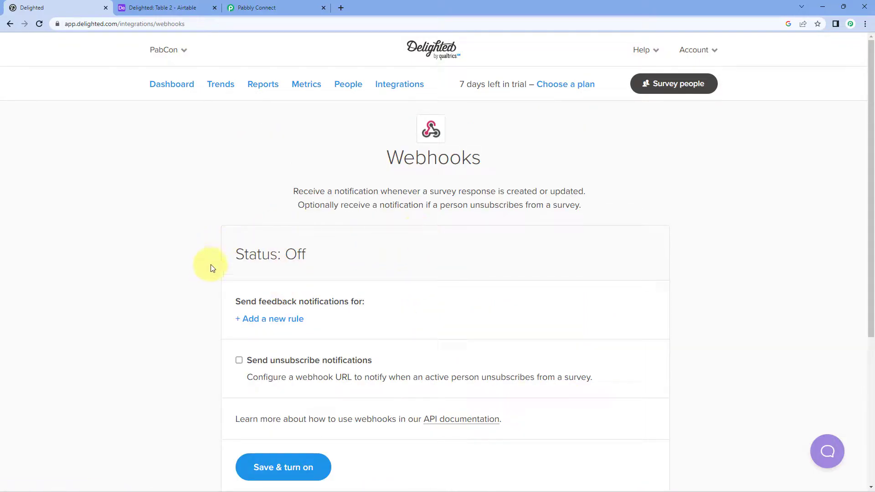
scroll(498, 237, down, 2)
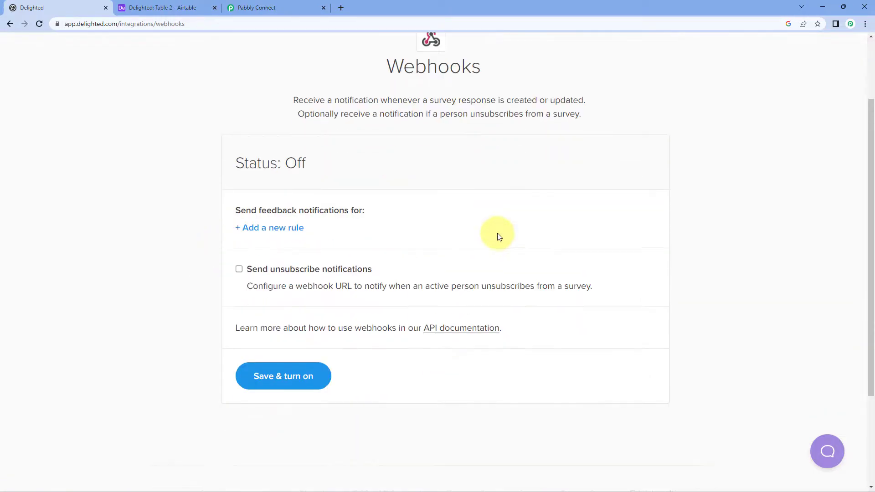
scroll(497, 233, down, 1)
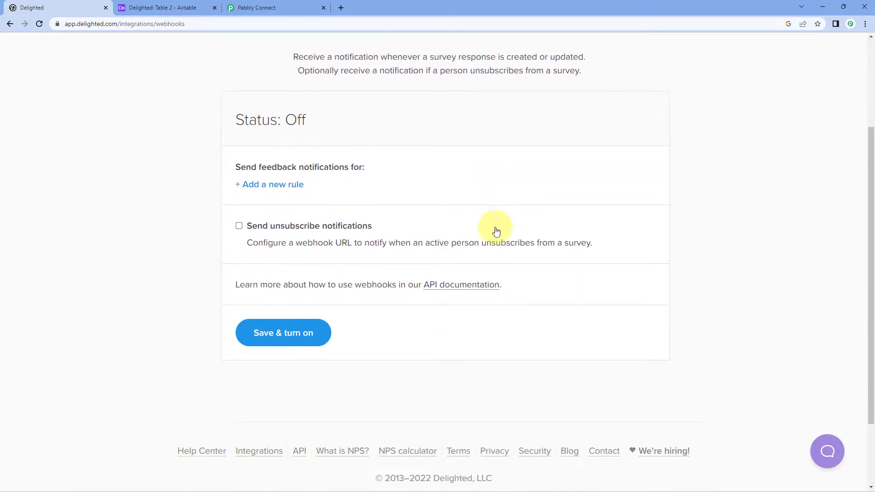
Step: Add a new notification rule scoped to All responses
click(268, 187)
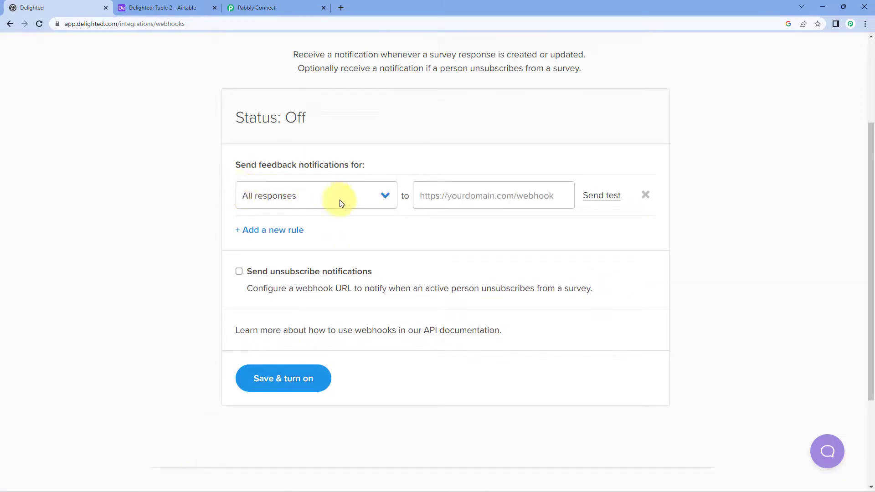
click(383, 195)
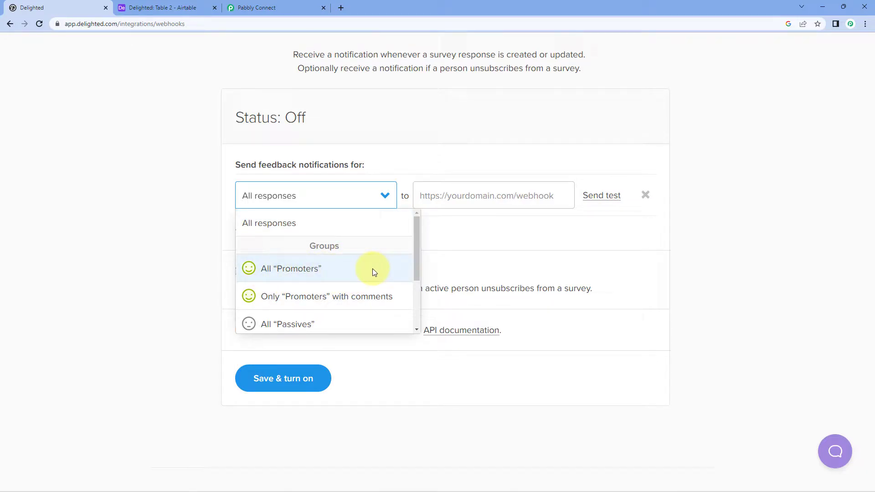
scroll(356, 268, down, 2)
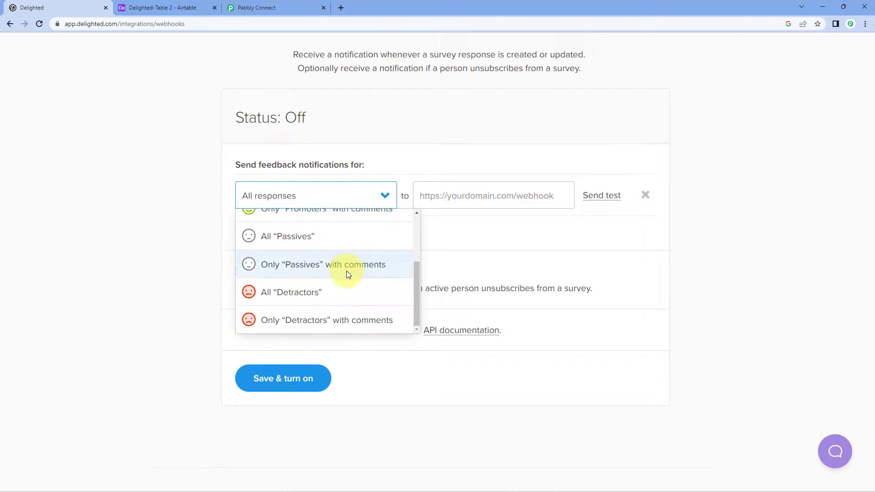
scroll(344, 271, up, 3)
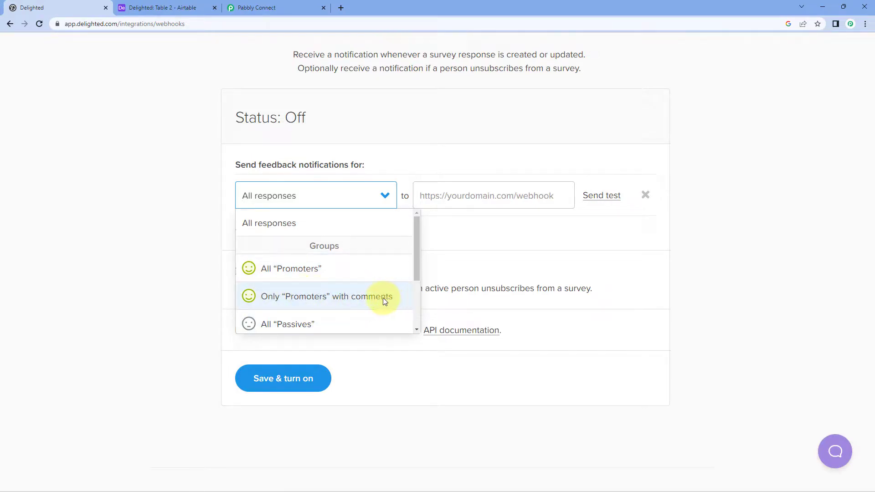
scroll(333, 286, down, 1)
scroll(342, 282, down, 1)
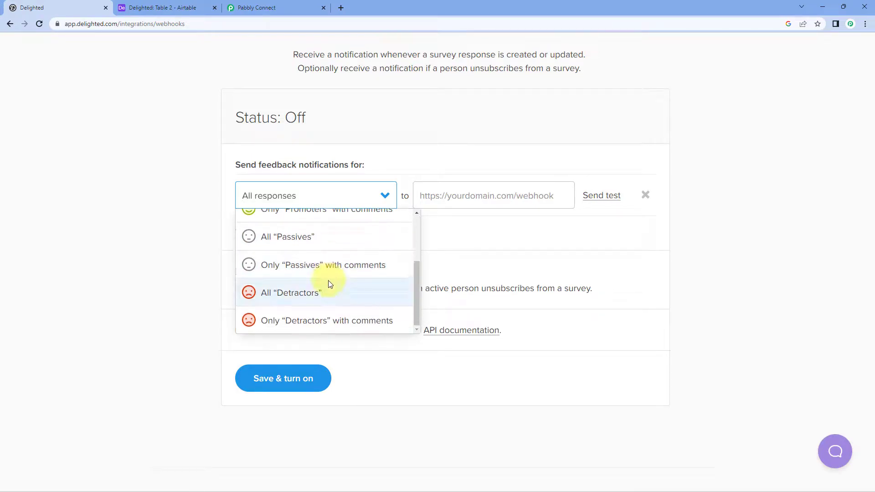
scroll(324, 261, up, 2)
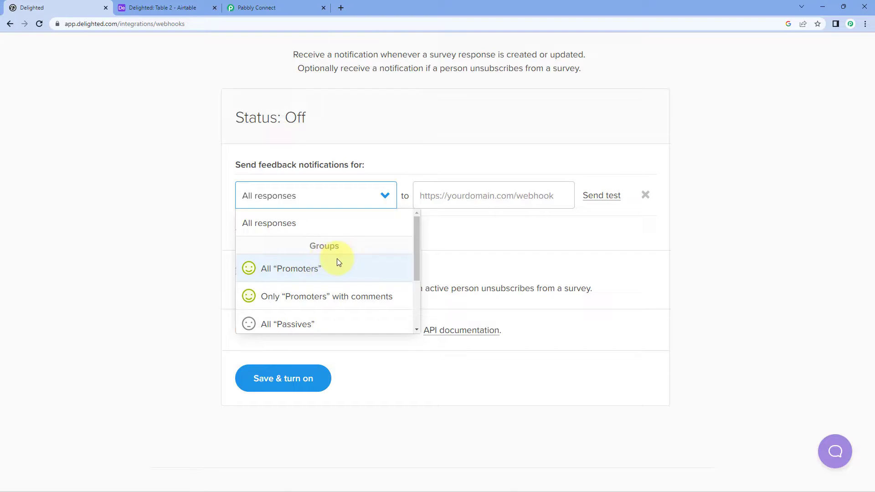
click(296, 224)
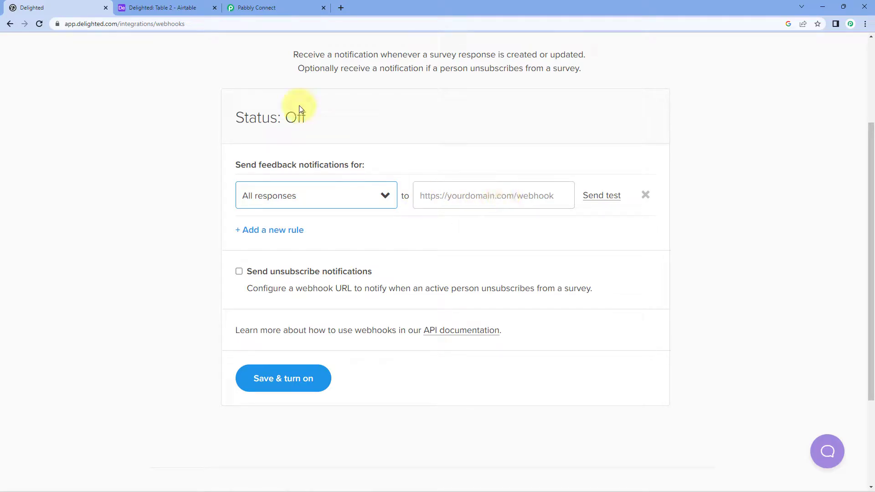
click(256, 8)
Step: Paste the Pabbly webhook URL into the Delighted rule and save it
click(672, 234)
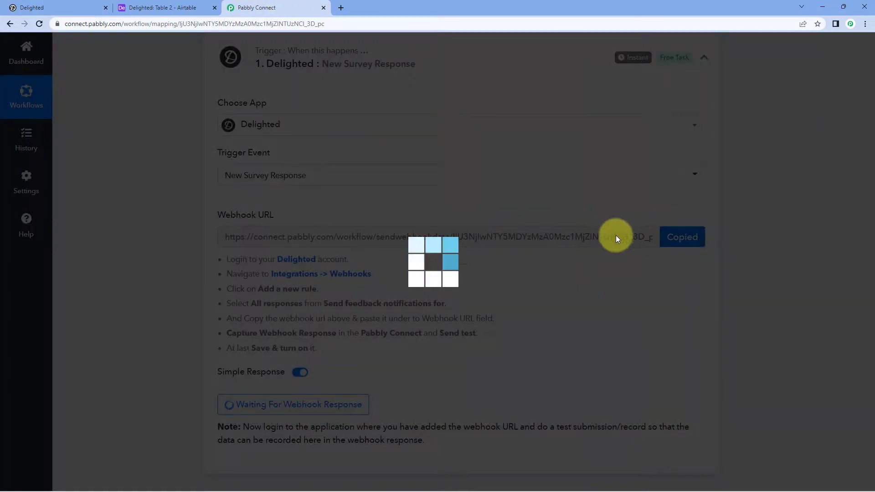
click(28, 8)
click(445, 192)
right_click(445, 192)
click(465, 263)
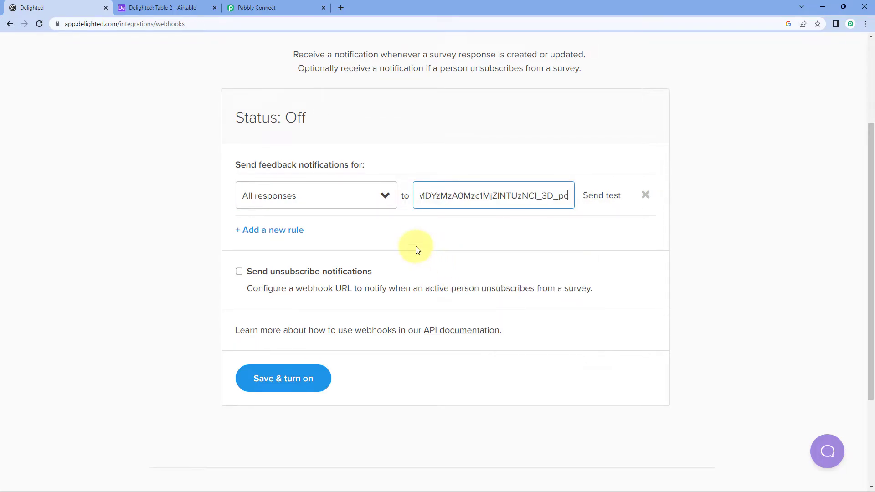
click(286, 387)
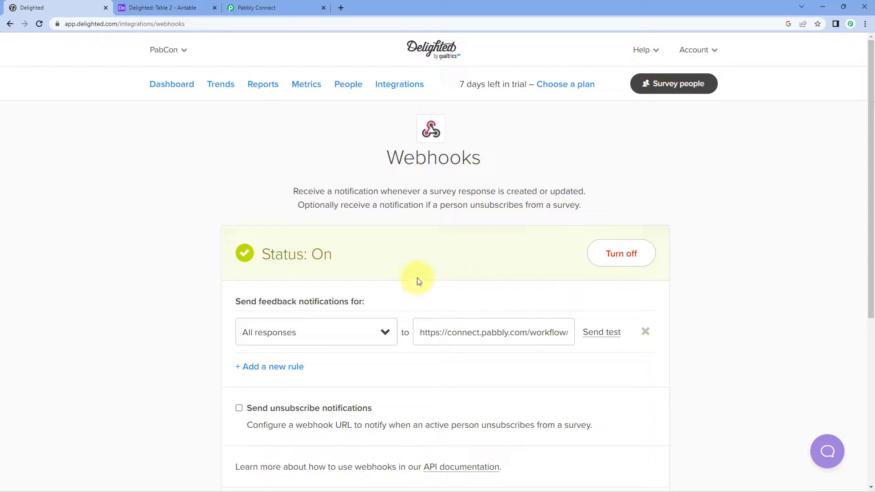
Step: Send a test response from Delighted to the Pabbly webhook
scroll(413, 262, down, 1)
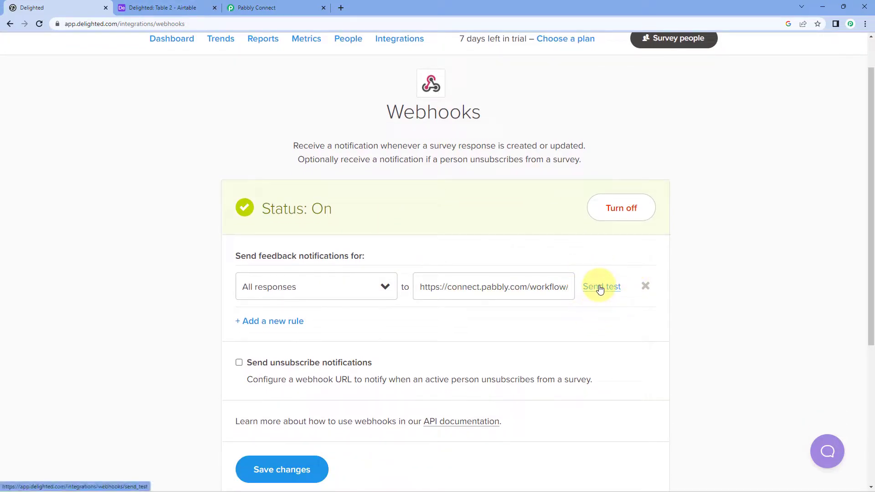
click(600, 288)
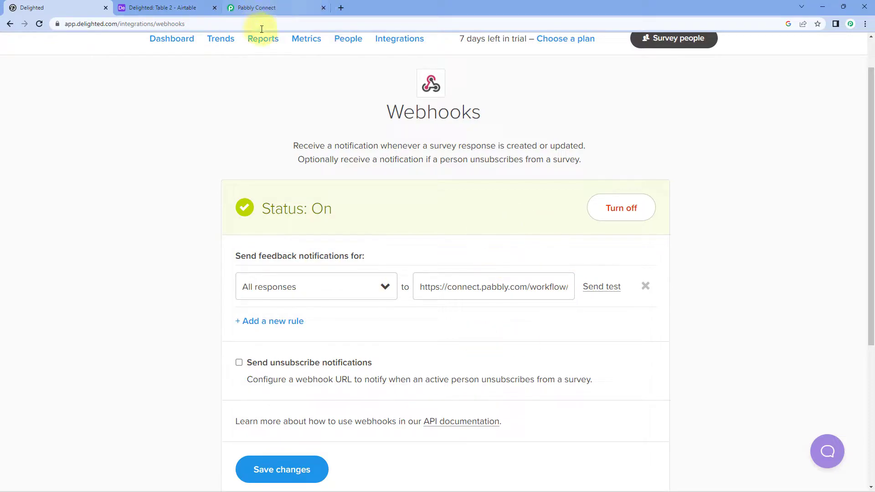
click(296, 8)
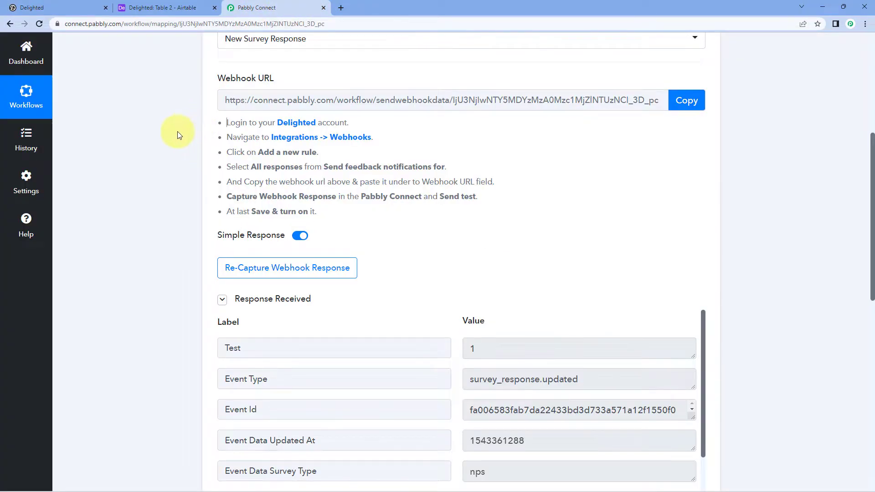
Step: Review the captured score 9, survey type nps and Person Name fields
scroll(177, 131, down, 2)
scroll(187, 122, down, 2)
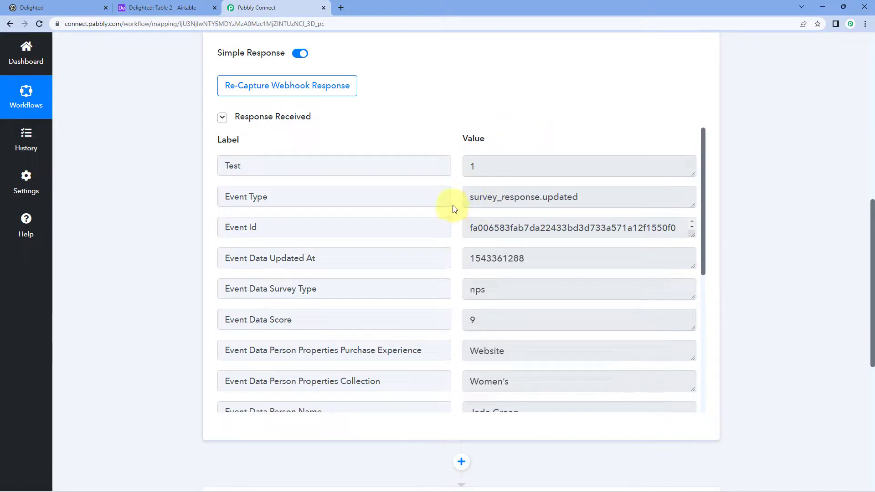
drag(294, 320, 266, 322)
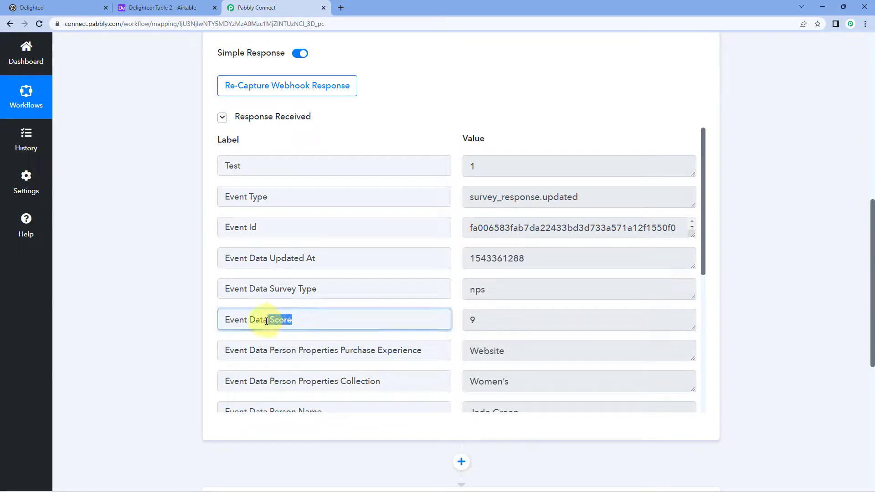
click(318, 319)
drag(511, 320, 459, 318)
click(457, 315)
drag(497, 289, 450, 273)
click(453, 271)
scroll(453, 269, down, 3)
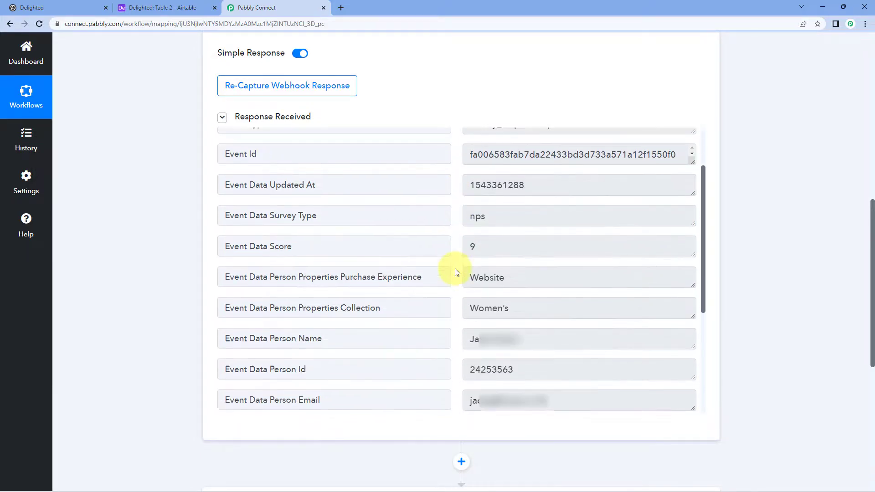
drag(538, 277, 453, 262)
click(453, 261)
drag(340, 279, 269, 279)
click(338, 275)
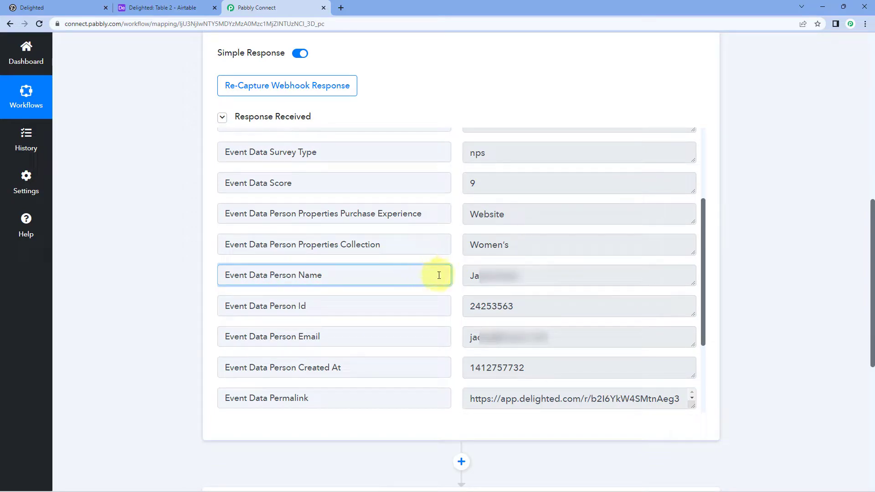
click(461, 256)
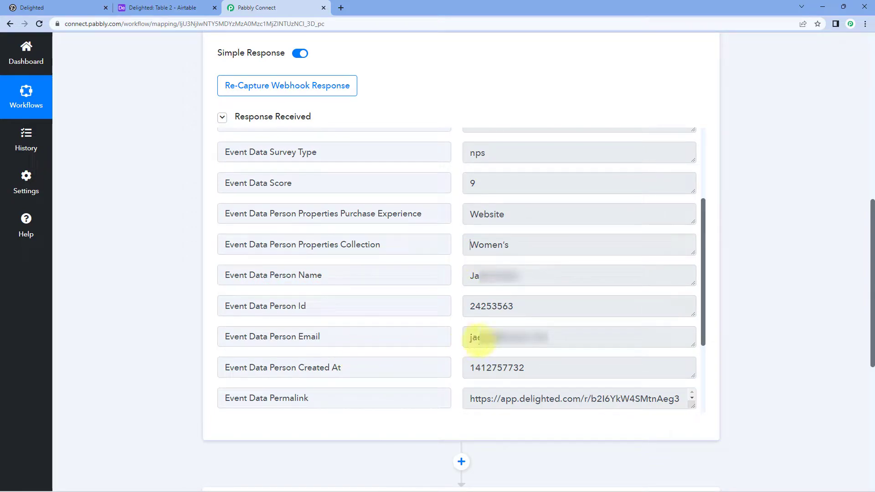
Step: Check the e-mail, person id, comment and Created At fields, then expand the action step
drag(463, 340, 567, 338)
drag(512, 307, 454, 312)
click(455, 312)
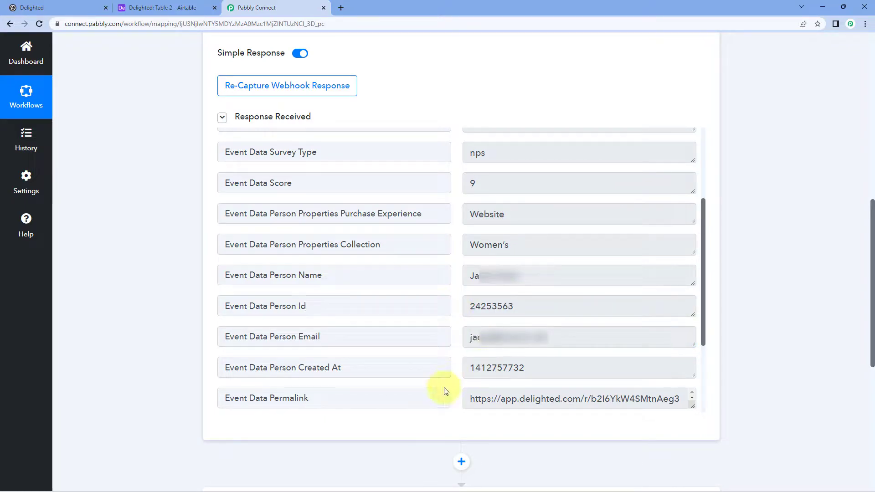
scroll(468, 372, down, 3)
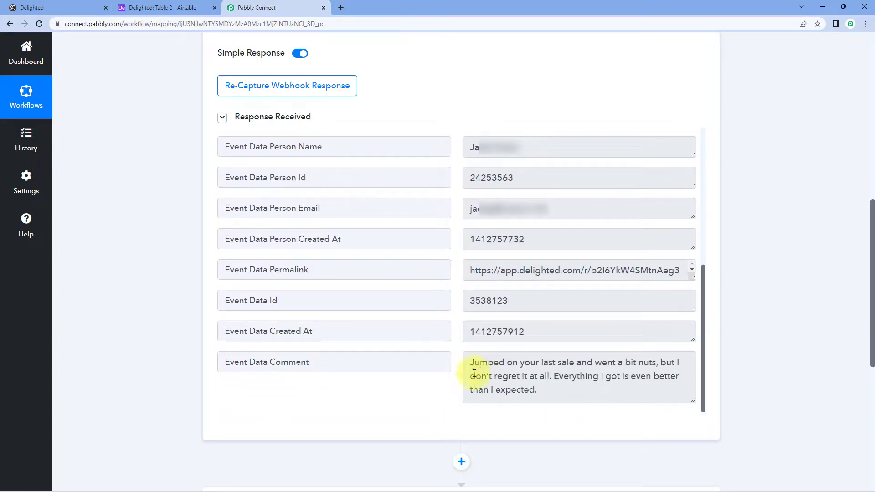
mouse_move(467, 362)
mouse_down()
mouse_move(488, 361)
mouse_move(545, 390)
mouse_move(461, 363)
mouse_up()
click(545, 390)
click(457, 324)
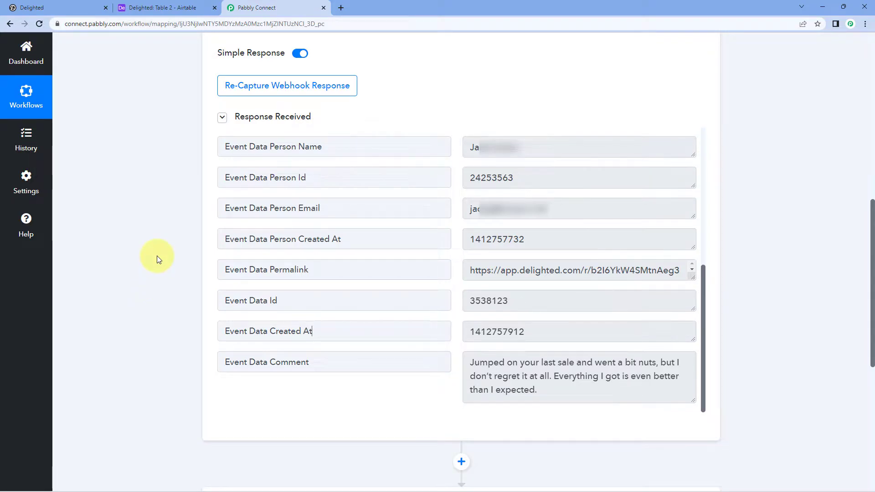
scroll(158, 255, down, 7)
click(379, 173)
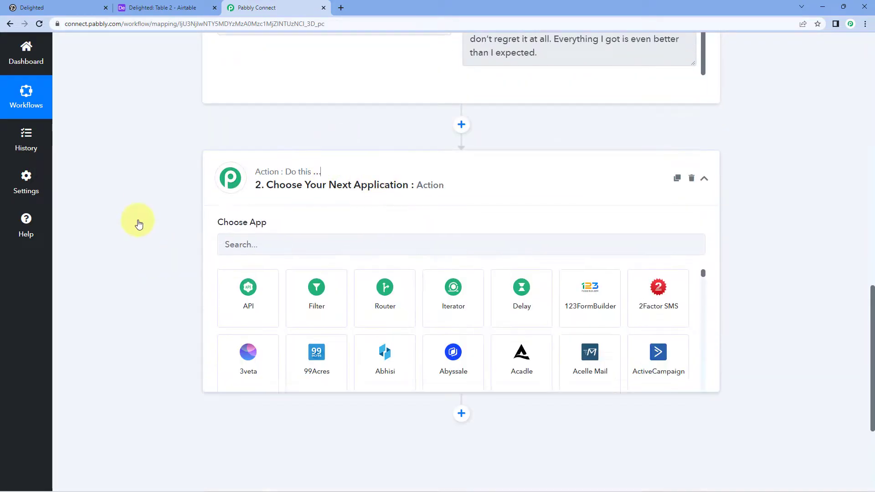
Step: Choose Airtable as the action app with Create Record as its event
scroll(147, 242, down, 1)
click(275, 195)
text(Airtable)
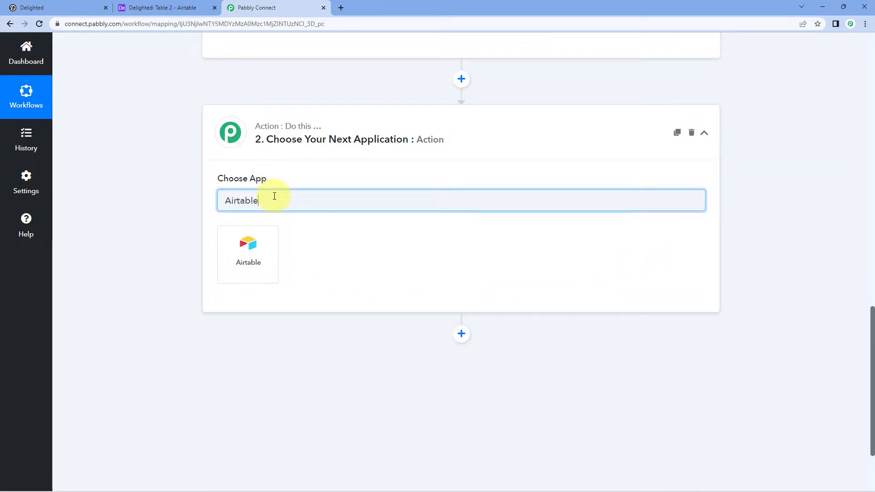
click(267, 233)
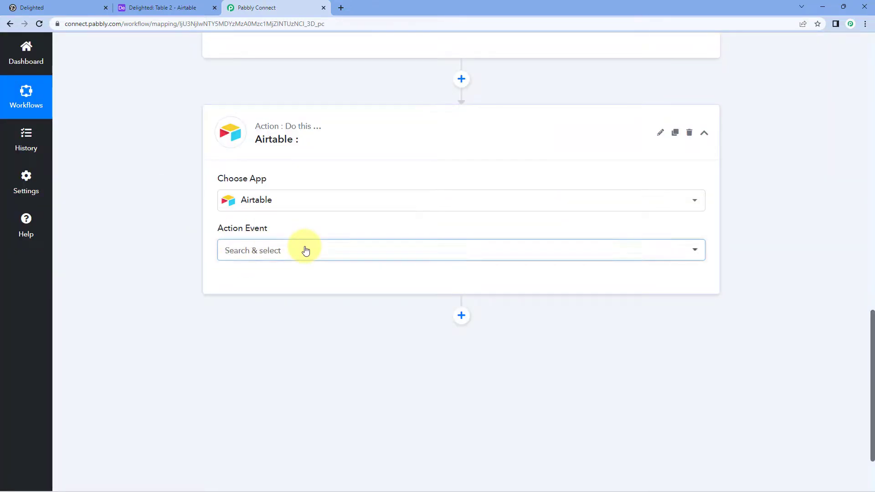
click(305, 251)
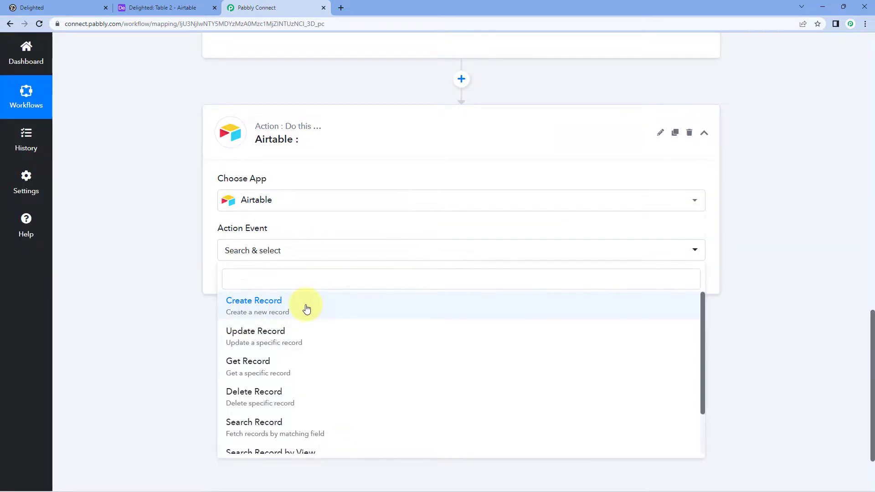
click(306, 309)
Step: Start adding a new Airtable connection, then bring up the 'Delighted: Table 2' base
click(253, 283)
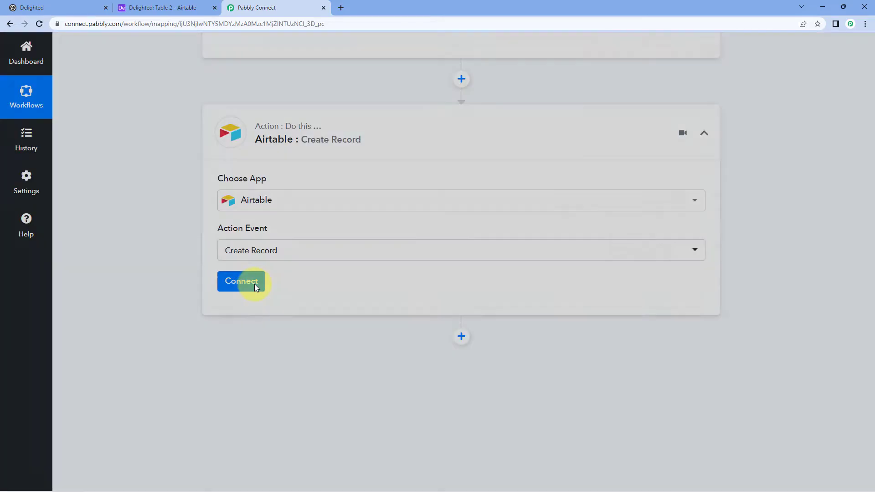
click(405, 153)
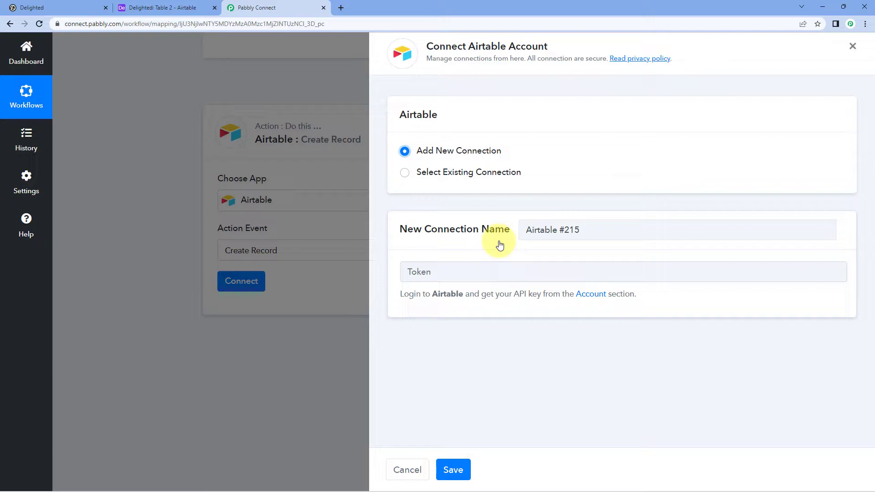
click(153, 7)
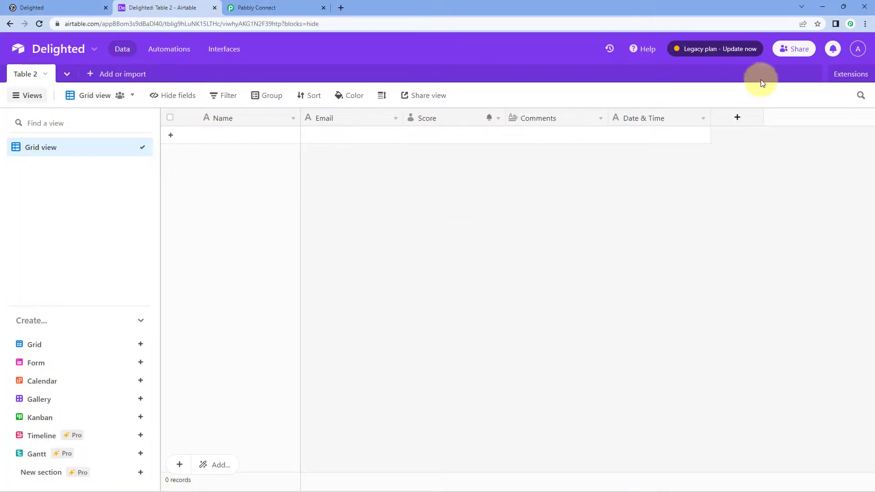
click(857, 50)
click(794, 108)
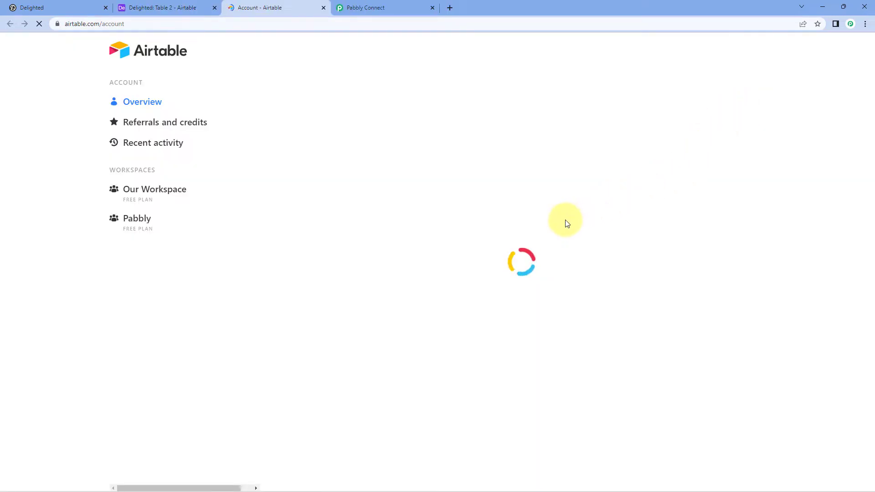
scroll(508, 218, down, 3)
click(346, 344)
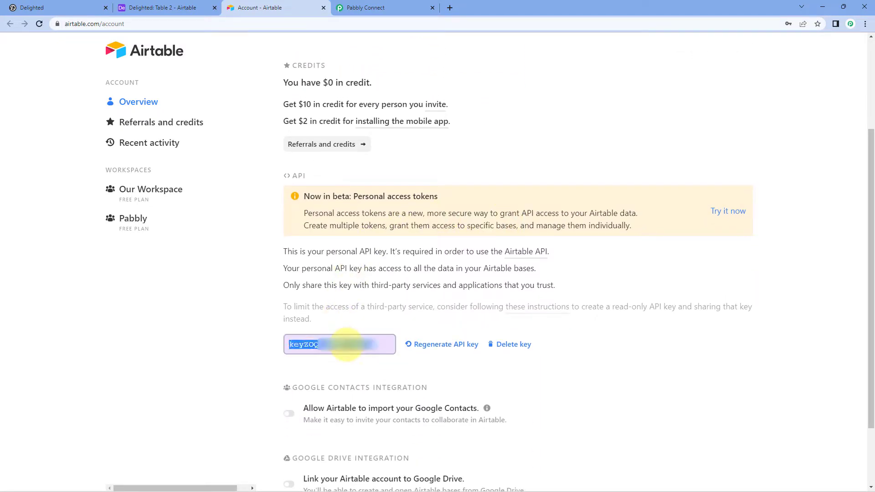
right_click(347, 345)
click(365, 354)
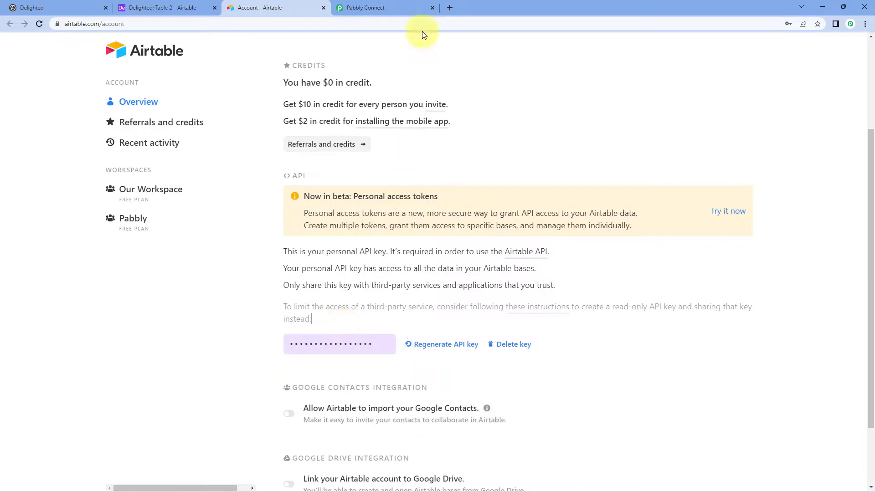
click(400, 7)
right_click(444, 275)
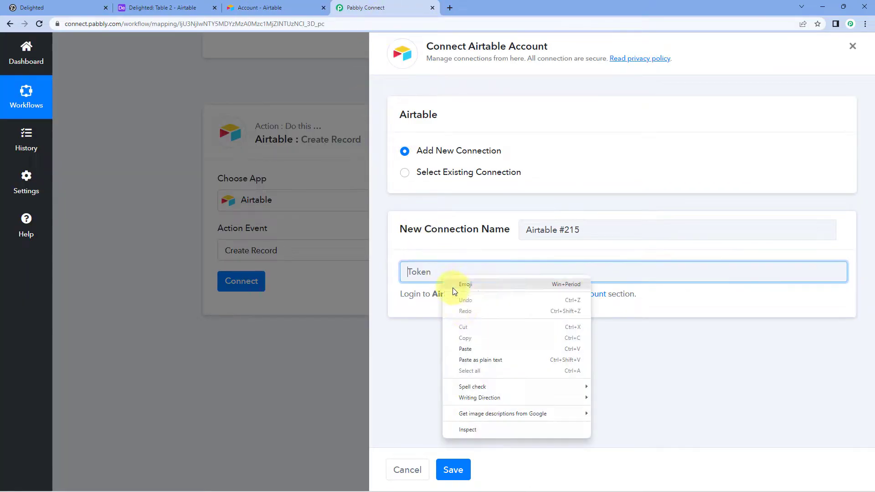
Step: Paste the API key as the token, save the Airtable connection, then view the table
click(465, 350)
click(453, 470)
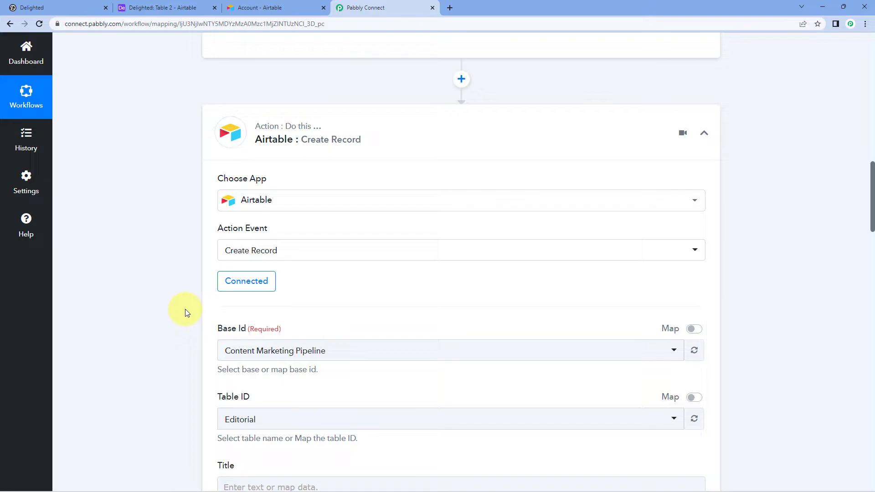
scroll(165, 263, down, 3)
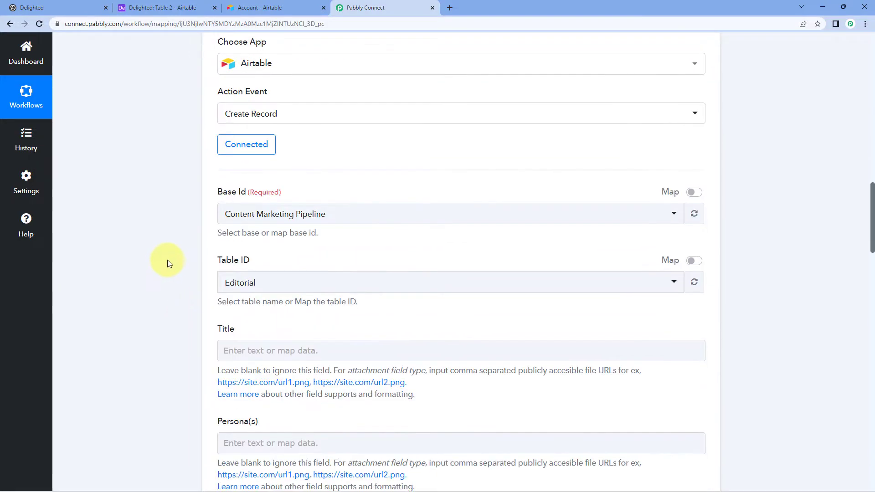
scroll(168, 260, down, 1)
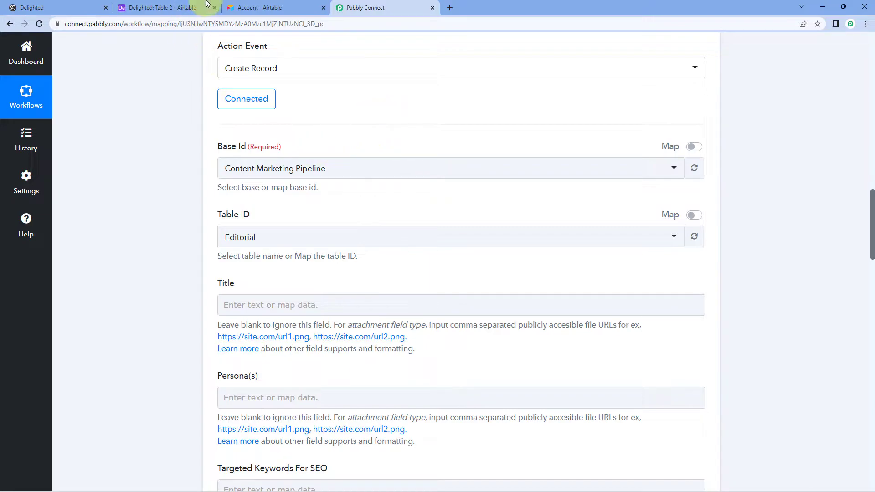
click(182, 8)
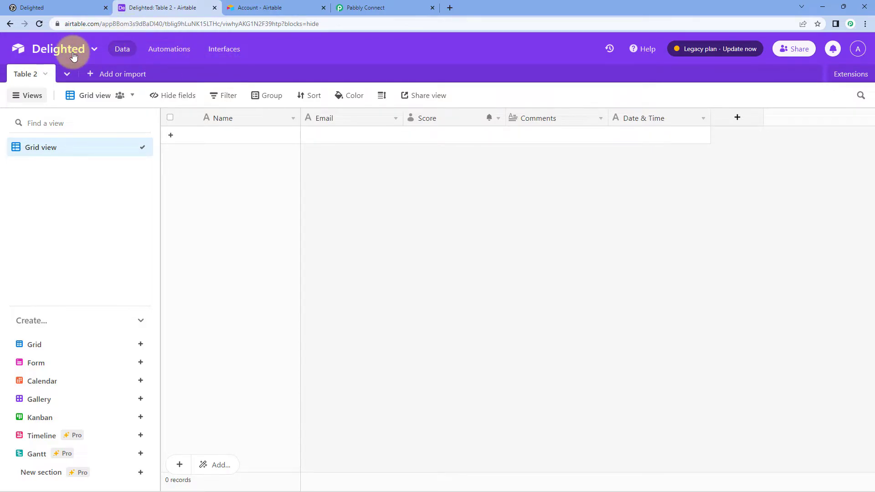
Step: Select the Delighted base for the Airtable action and open its table list
click(366, 8)
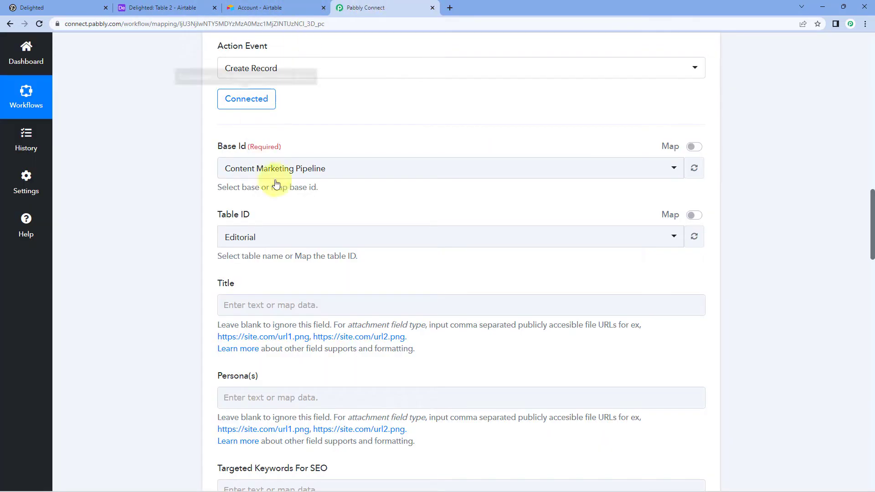
click(324, 174)
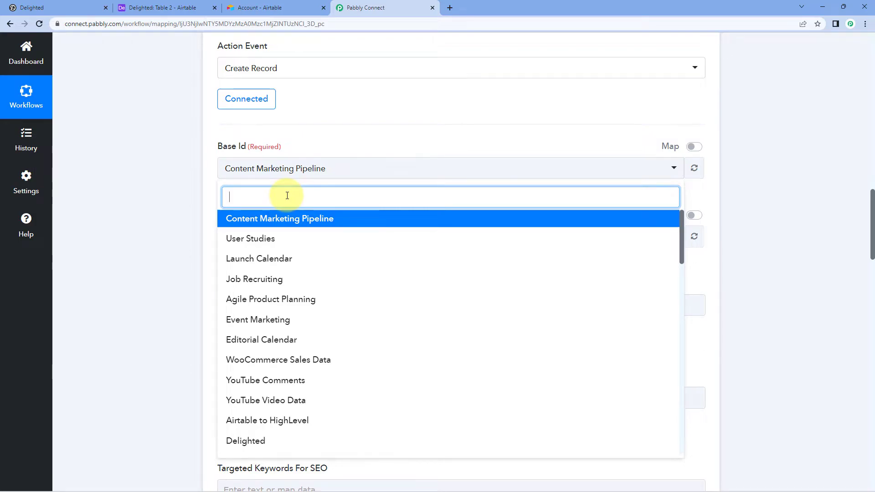
text(Del)
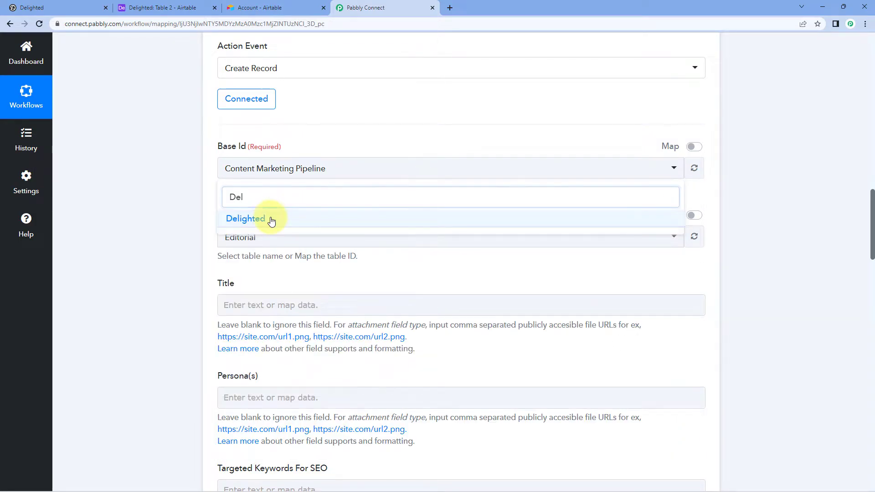
click(271, 222)
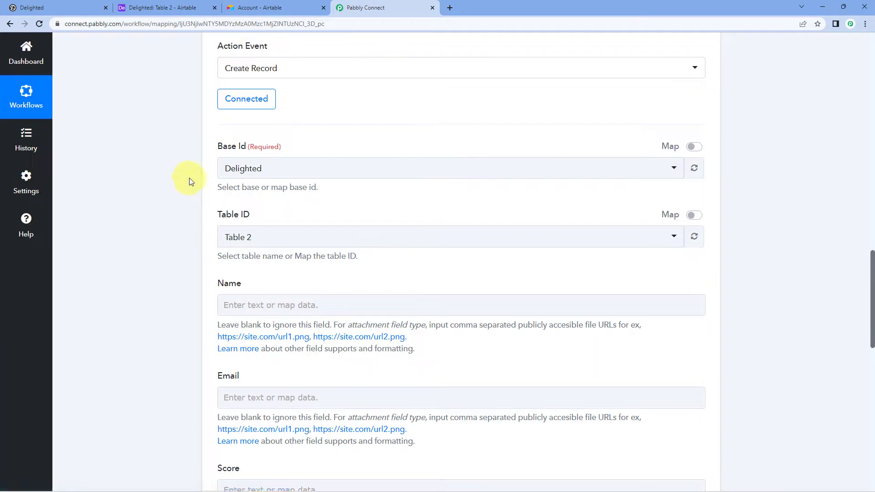
click(271, 233)
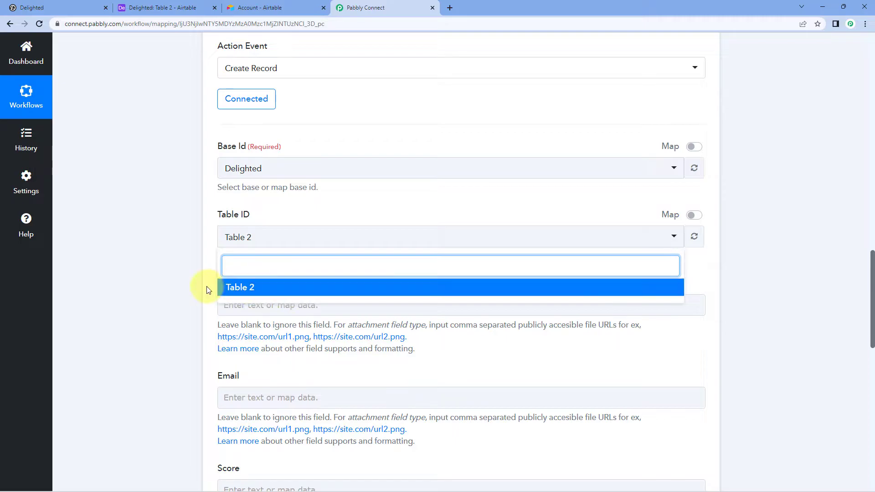
Step: Pick Table 2 as the target table, comparing its columns in Airtable
click(292, 5)
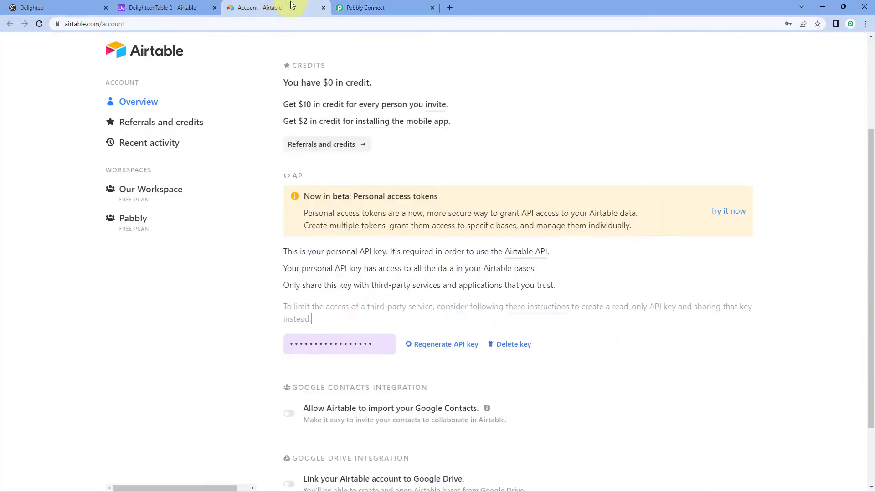
click(185, 5)
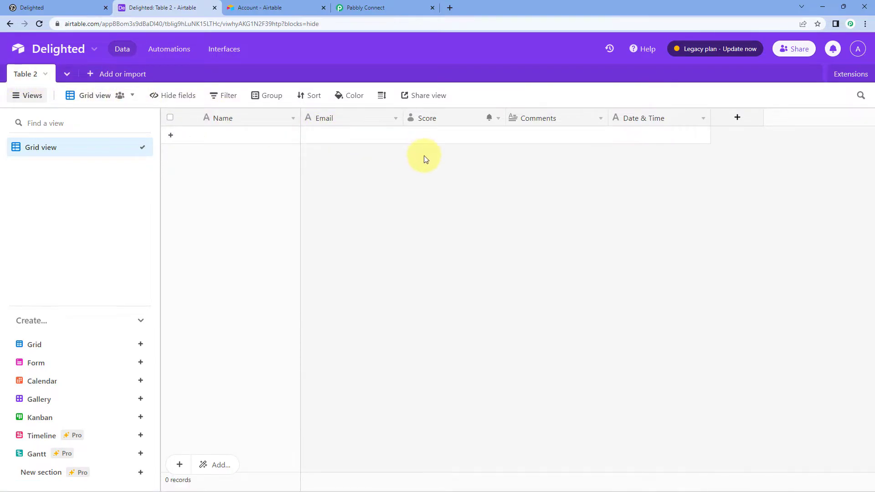
click(381, 6)
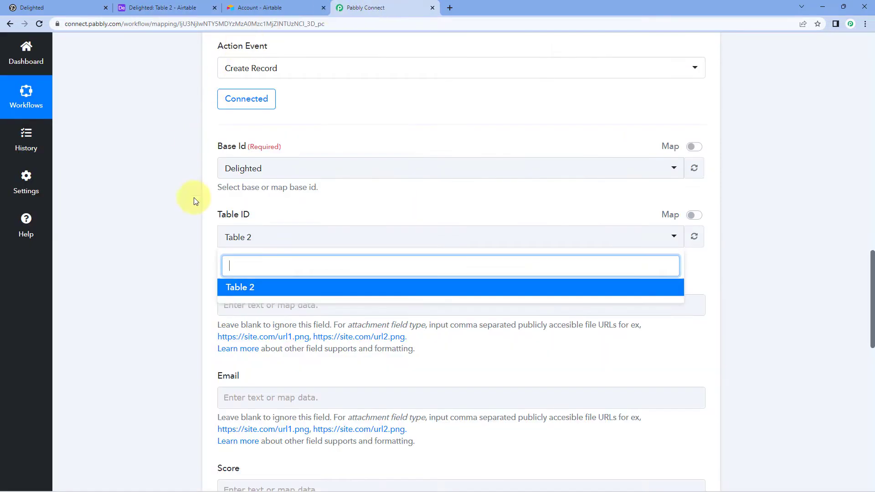
click(254, 286)
scroll(190, 253, down, 2)
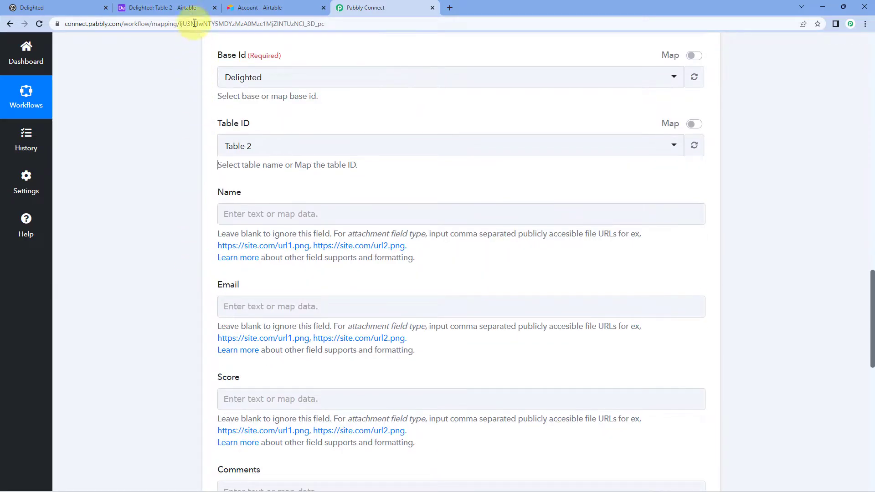
click(173, 7)
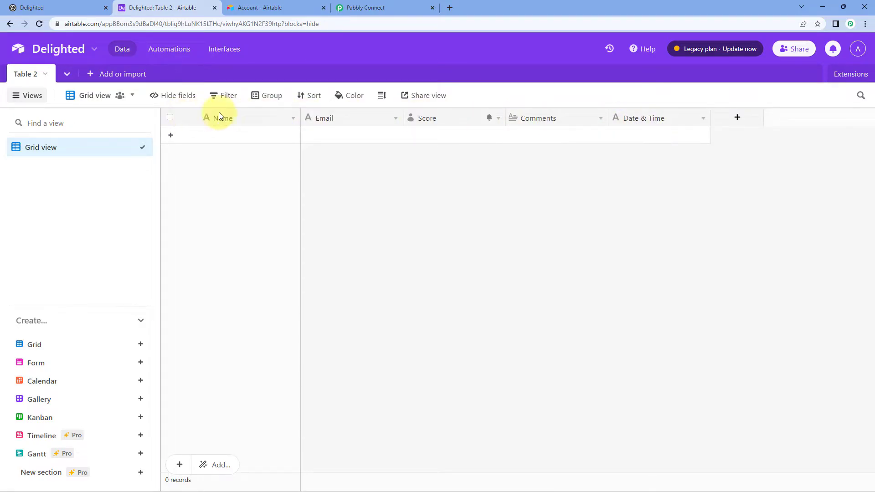
click(364, 7)
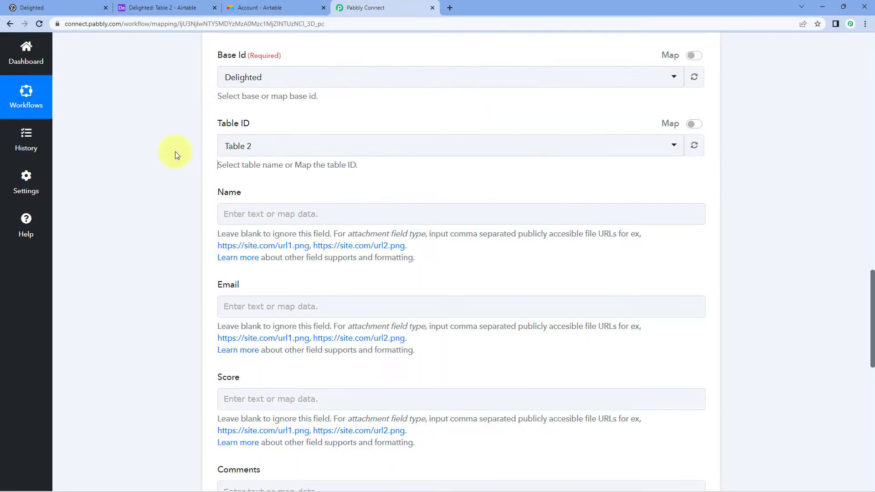
scroll(205, 203, down, 1)
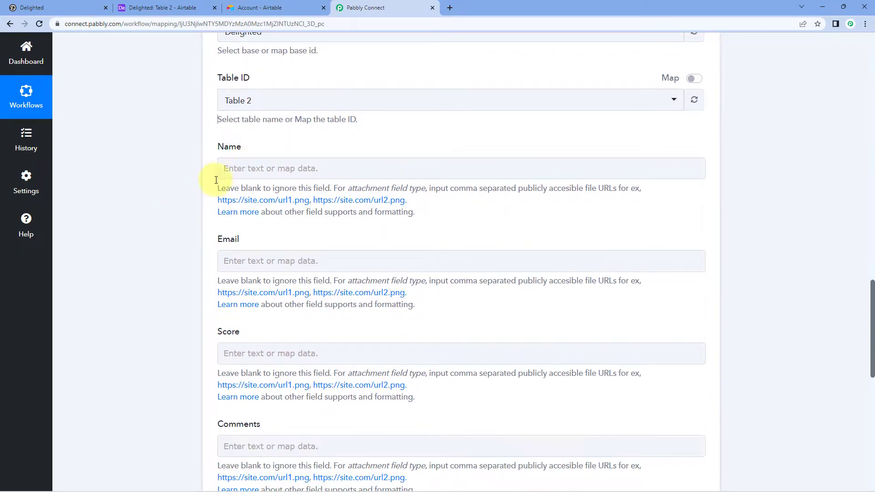
scroll(226, 171, down, 4)
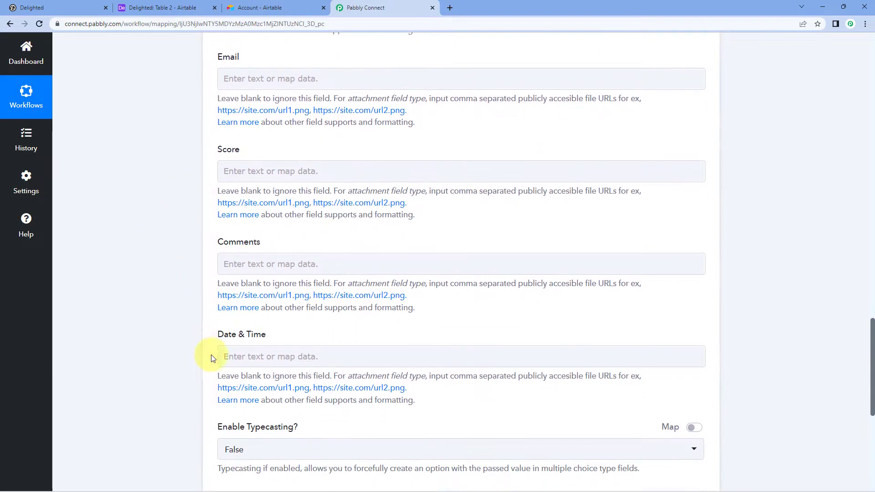
scroll(155, 297, up, 3)
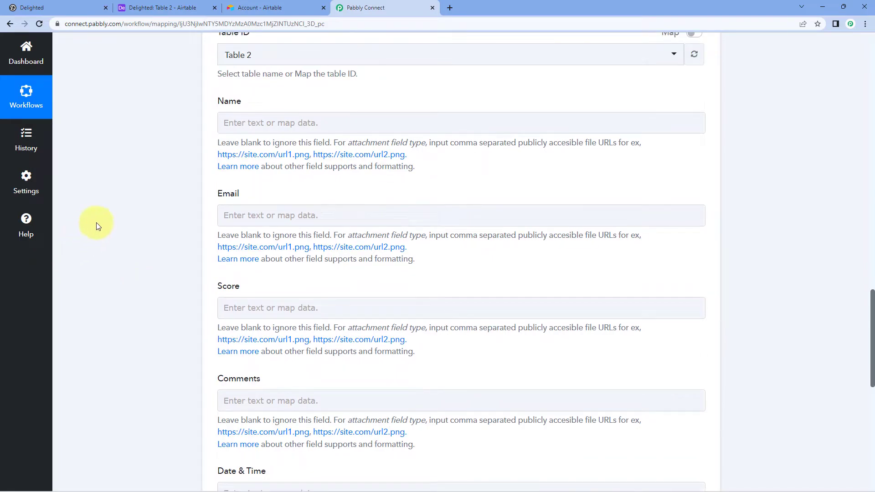
scroll(185, 163, up, 7)
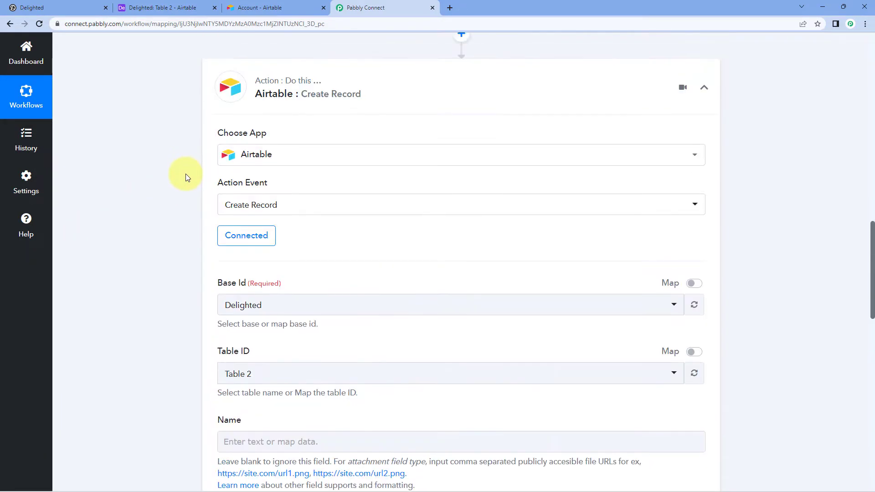
scroll(181, 179, up, 4)
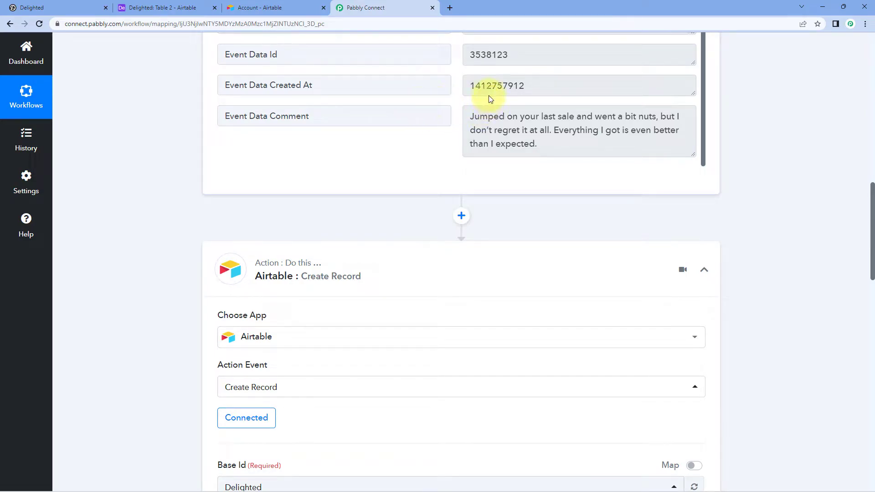
scroll(165, 237, down, 5)
scroll(165, 237, down, 6)
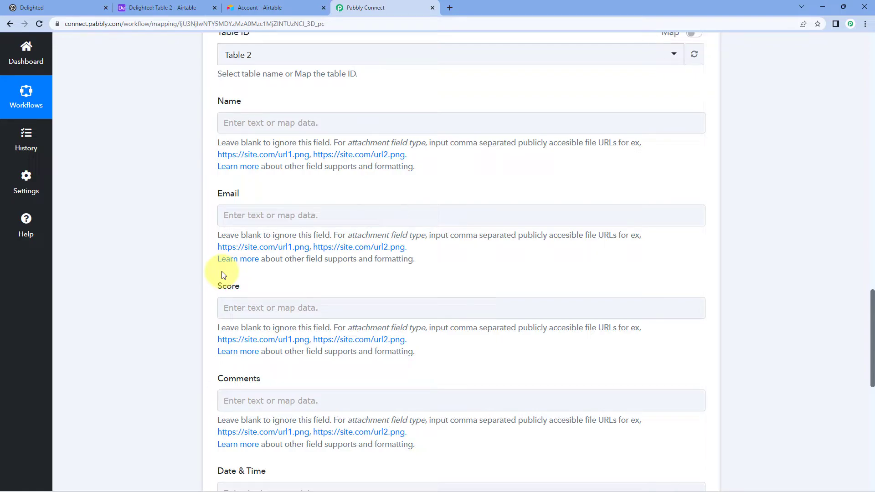
Step: Map Delighted's Event Data Person Name into the Airtable Name field
click(258, 124)
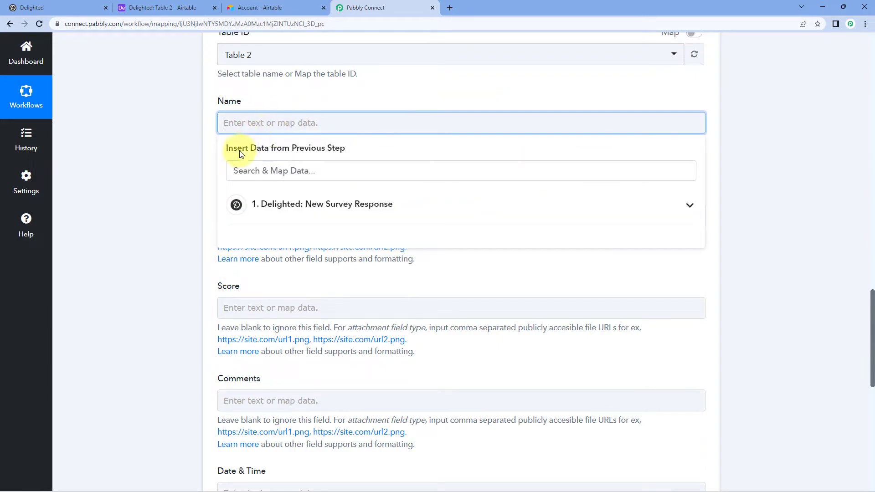
click(416, 205)
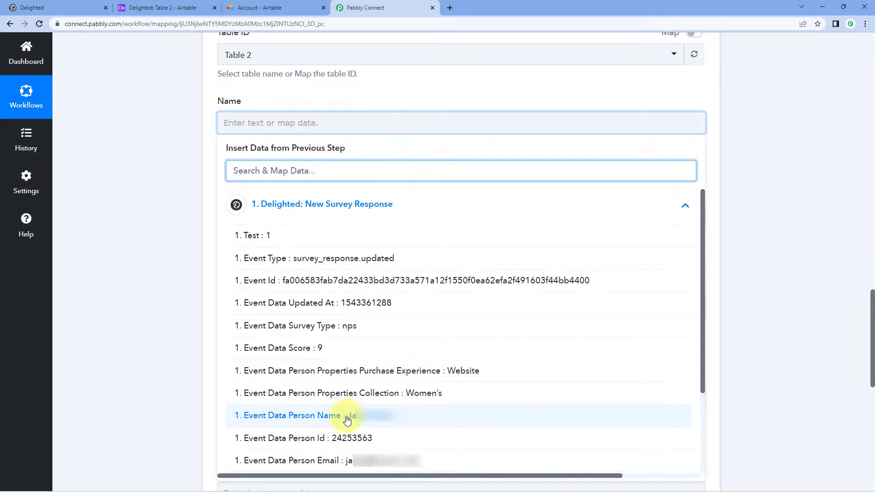
click(305, 416)
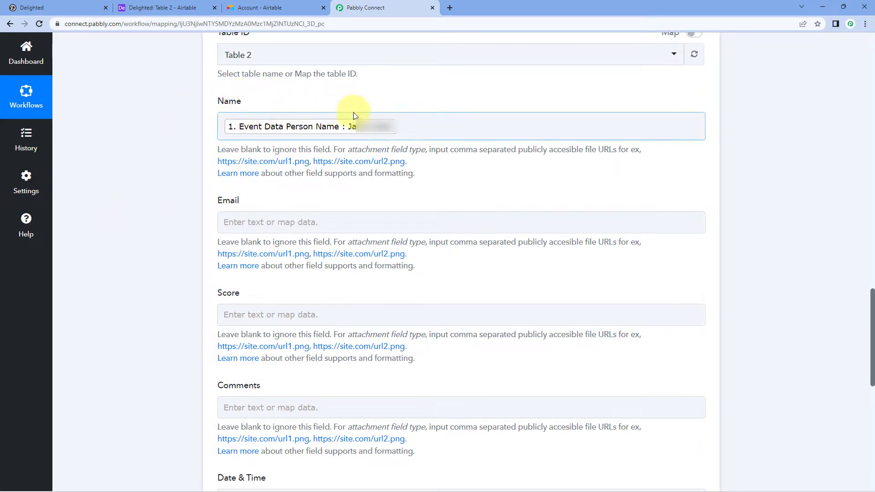
scroll(185, 111, down, 2)
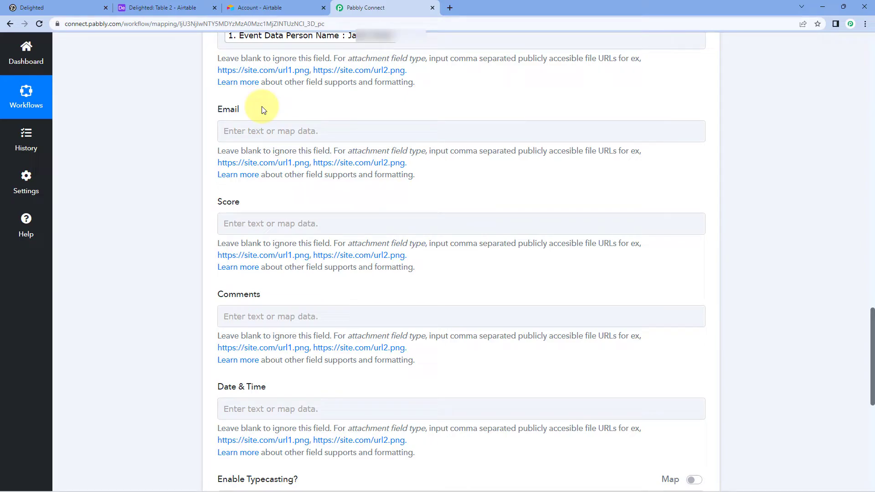
Step: Map Delighted's Event Data Person Email into the Airtable Email field
click(239, 131)
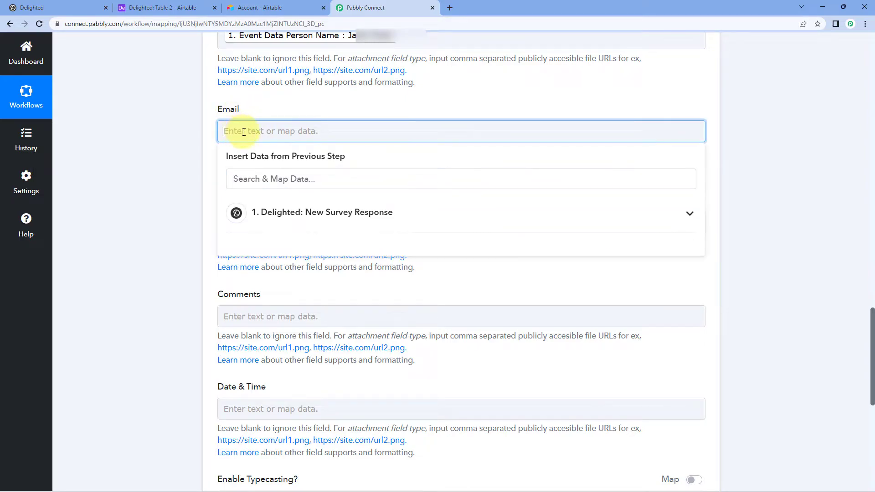
click(338, 212)
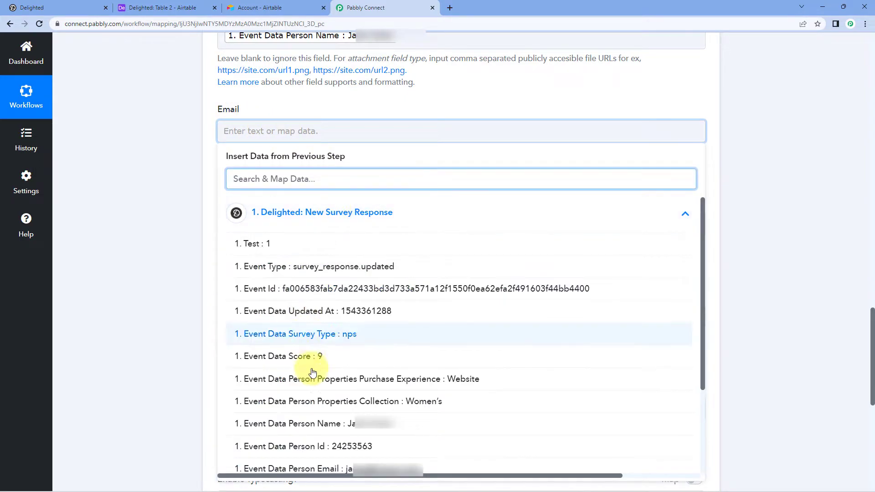
click(329, 473)
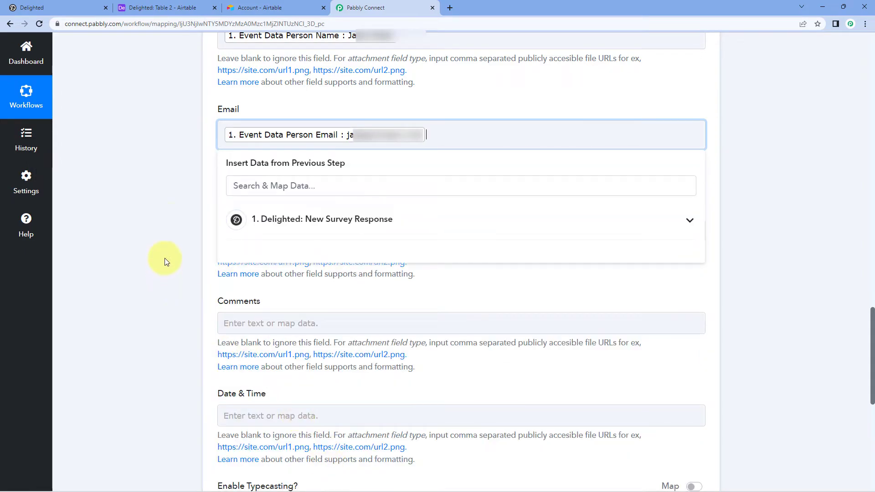
click(173, 205)
scroll(178, 171, down, 4)
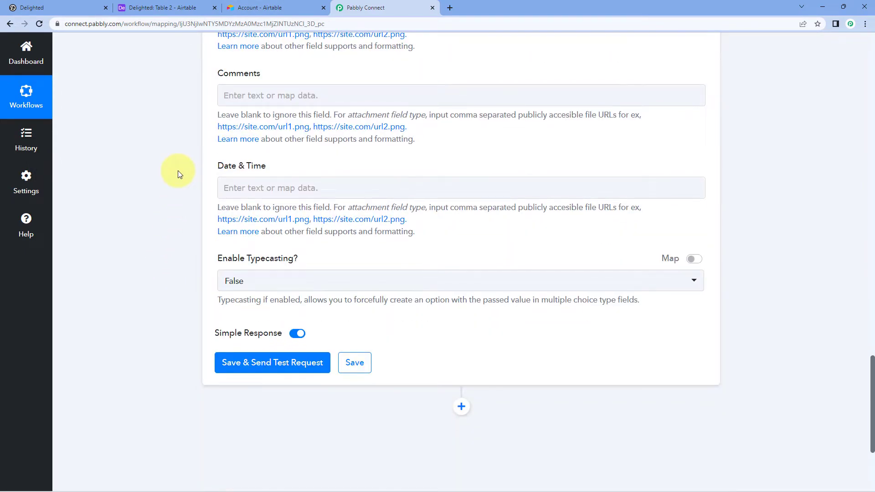
scroll(177, 170, up, 1)
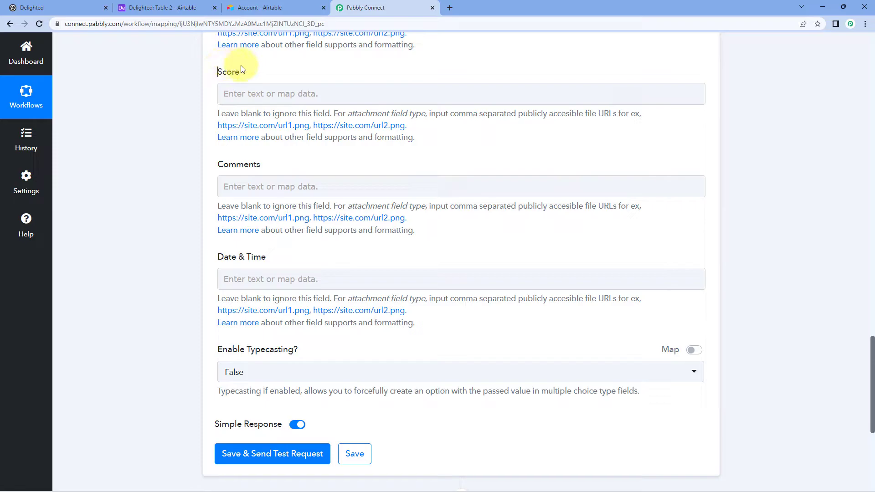
Step: Map Delighted's Event Data Score into the Score field
click(248, 93)
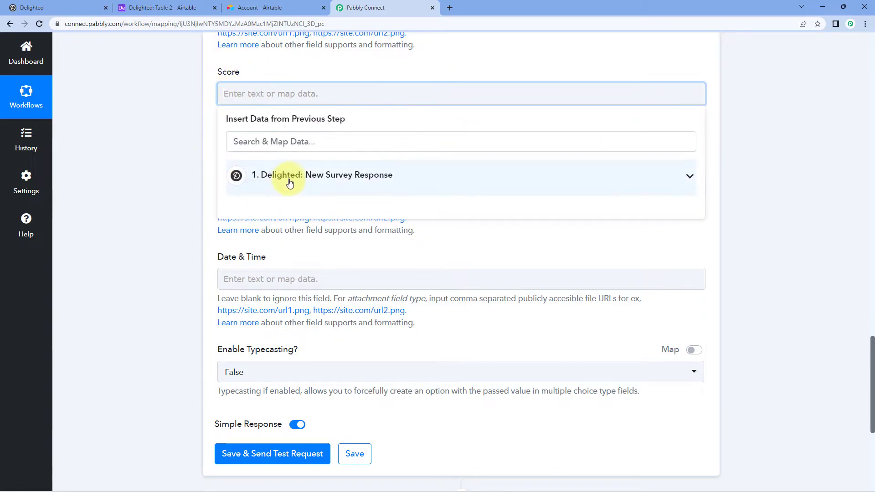
click(292, 181)
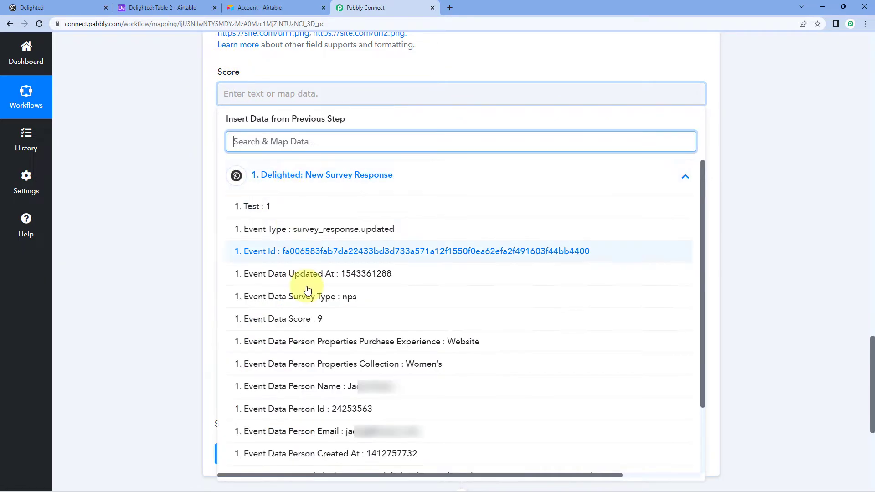
click(325, 320)
click(173, 185)
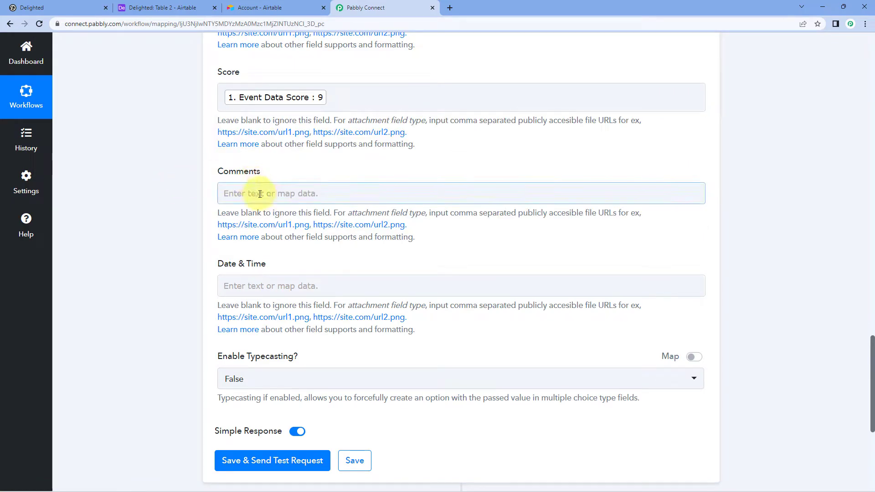
scroll(180, 191, down, 2)
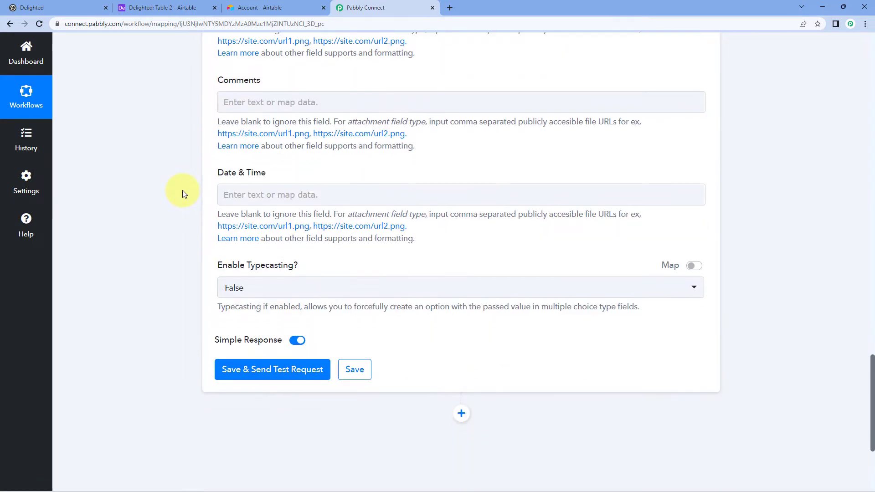
Step: Map Event Data Comment into Comments, leaving Date & Time empty for now
click(250, 102)
click(287, 187)
scroll(255, 292, down, 2)
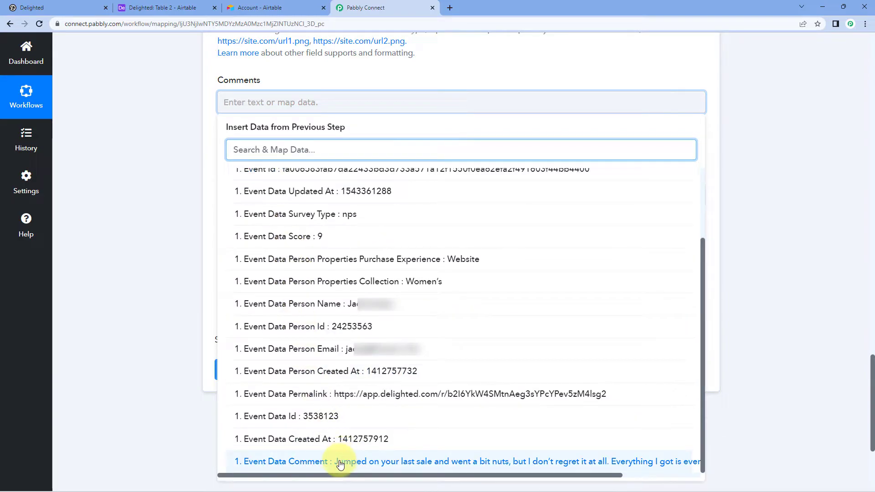
click(340, 464)
click(190, 185)
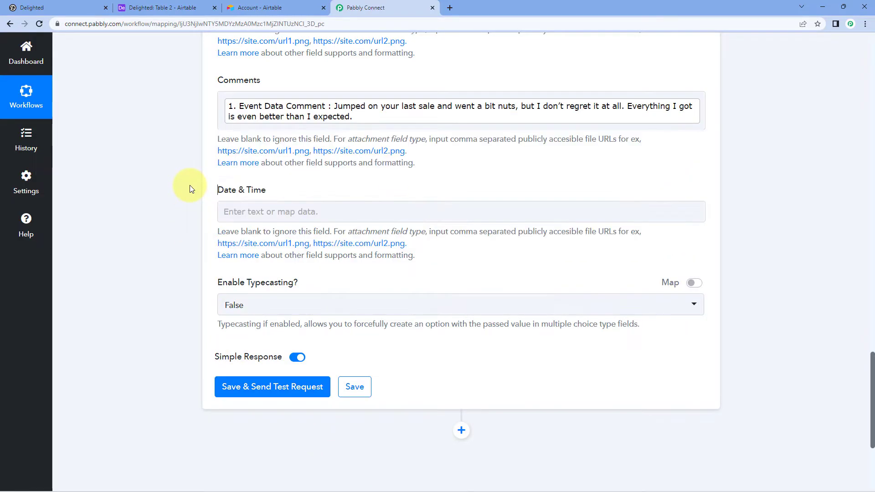
click(243, 217)
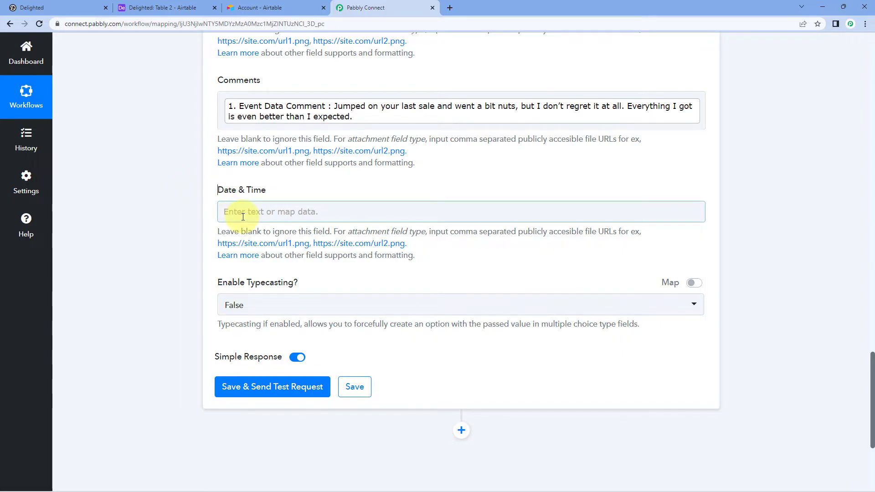
click(190, 179)
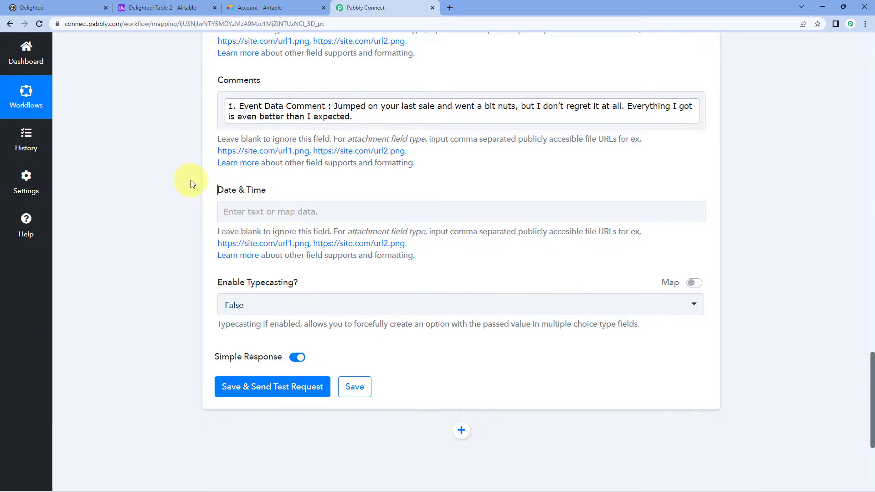
scroll(191, 179, up, 15)
scroll(190, 180, up, 5)
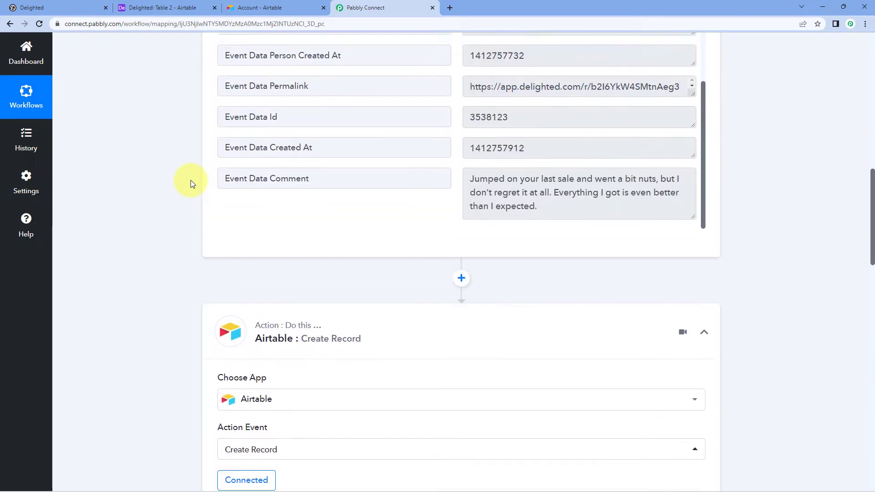
drag(541, 176, 455, 169)
click(449, 177)
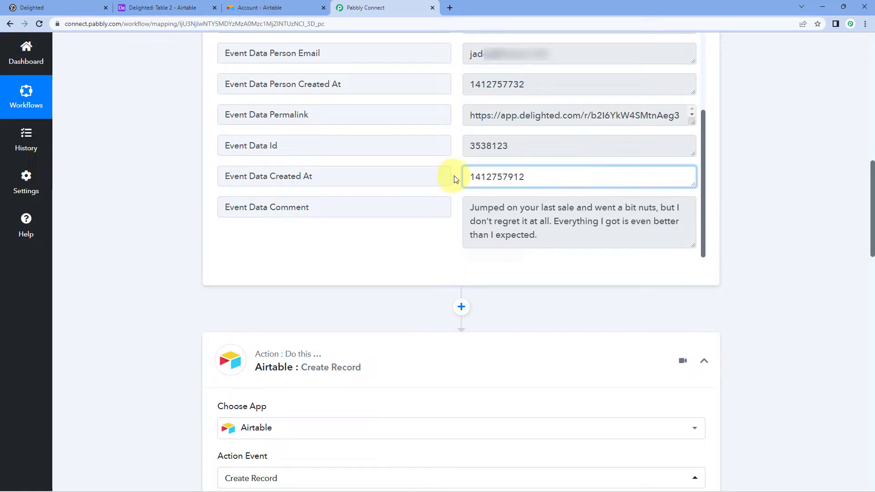
drag(536, 178, 474, 180)
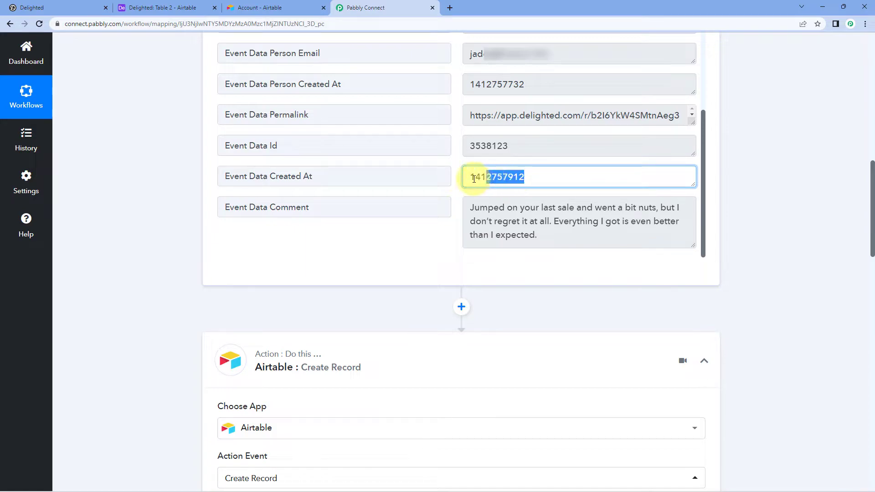
click(450, 172)
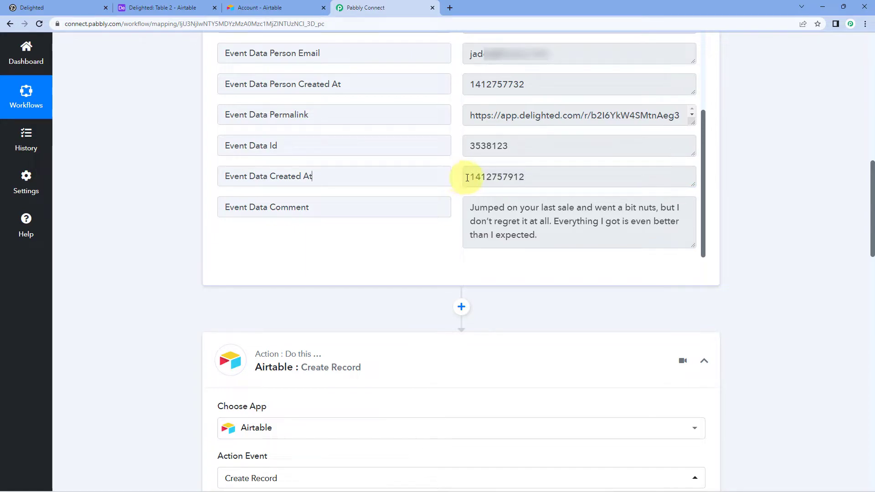
drag(467, 178, 535, 177)
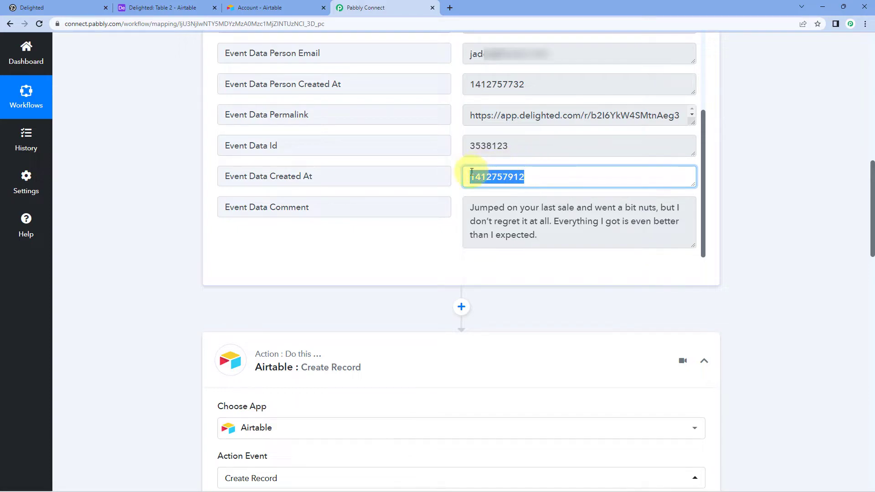
click(549, 161)
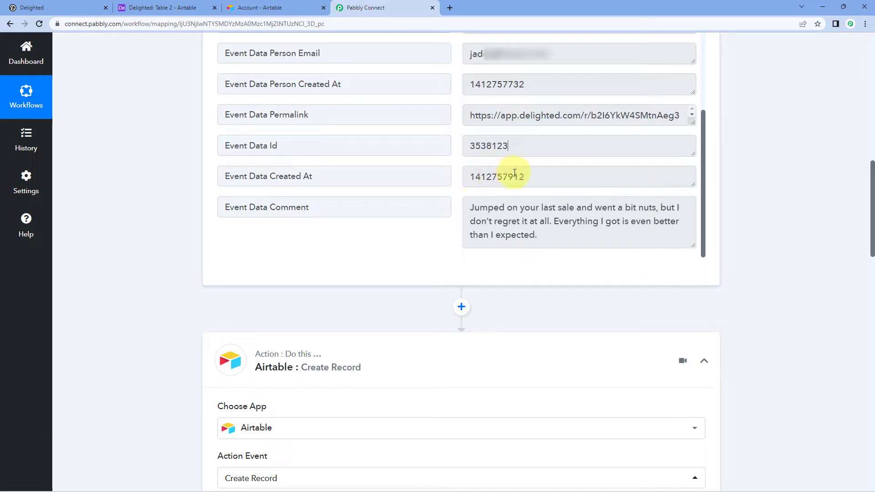
drag(466, 178, 533, 179)
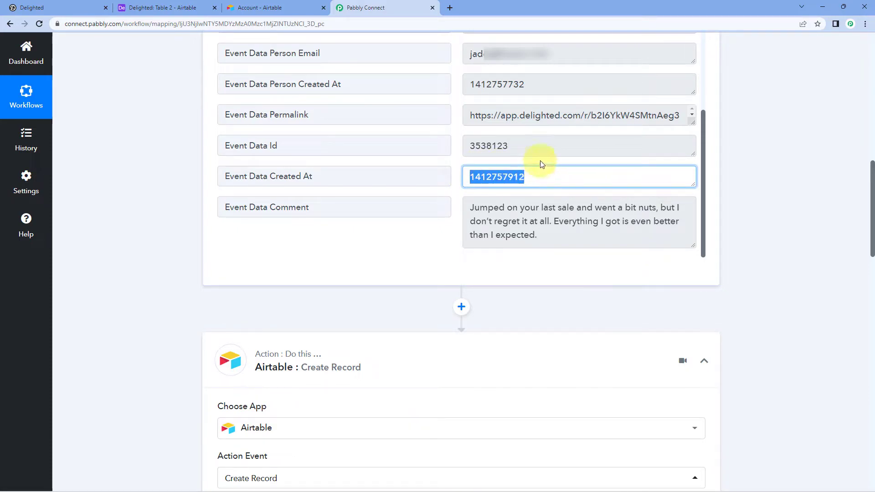
click(458, 161)
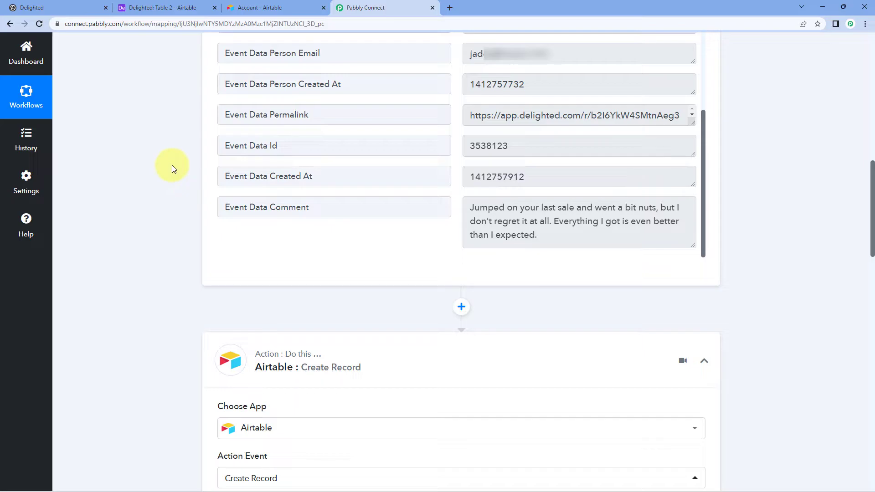
scroll(170, 167, down, 3)
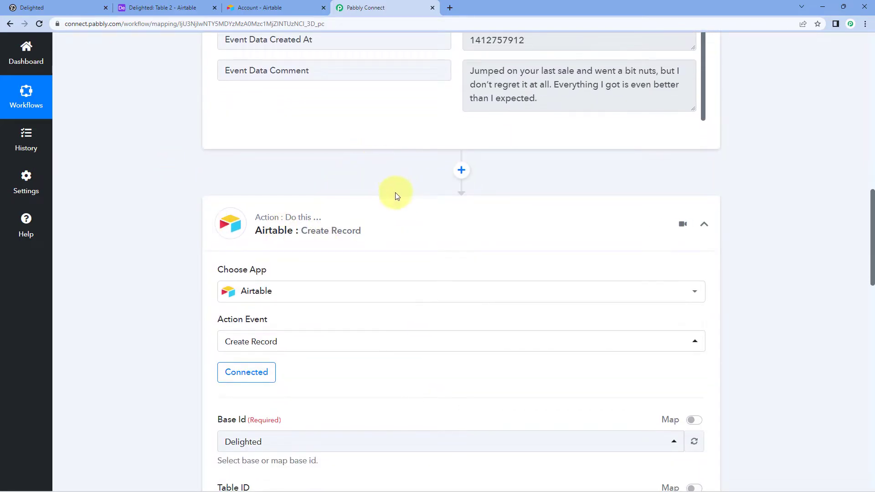
Step: Insert a Date/Time Formatter step before Airtable using the Format Date with Time Zone event
click(463, 173)
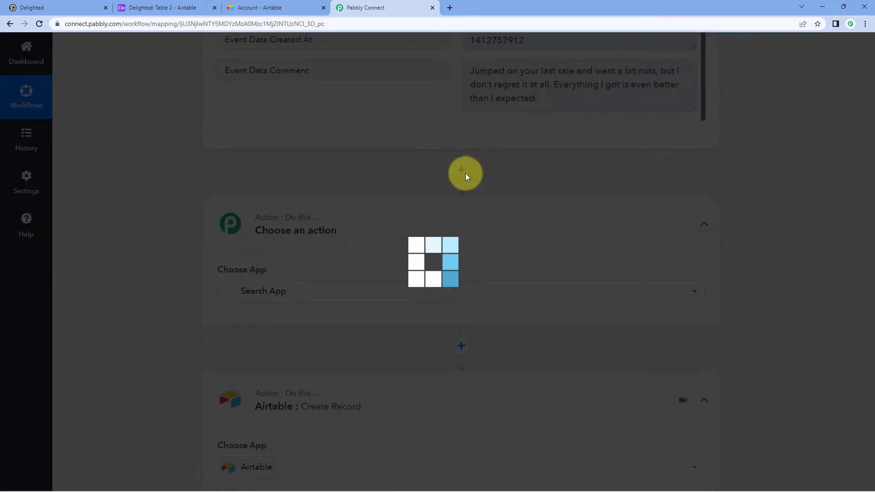
scroll(177, 201, down, 1)
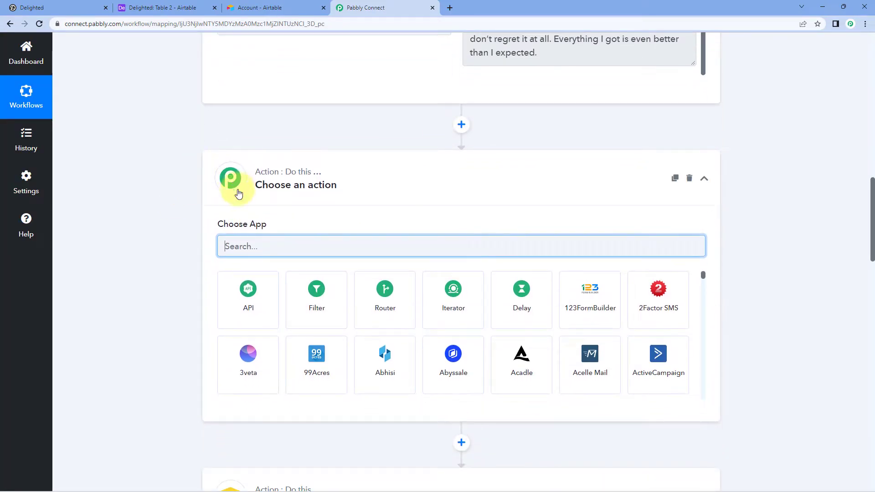
text(Date)
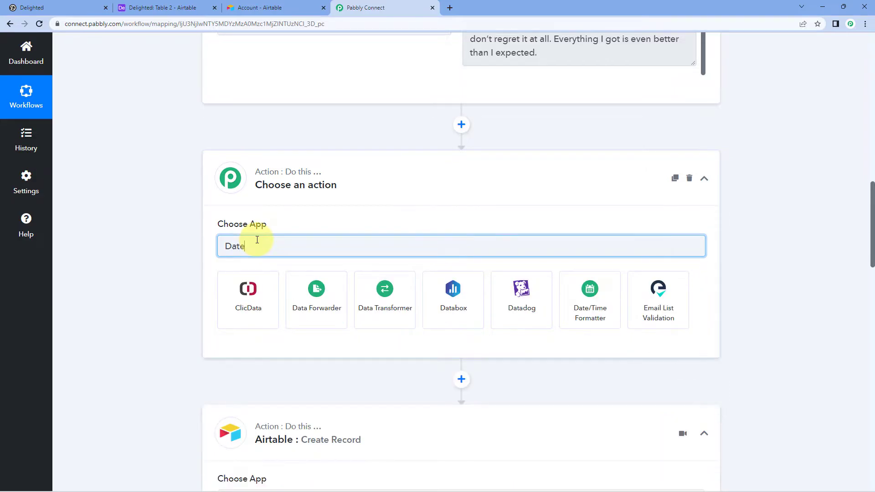
click(260, 289)
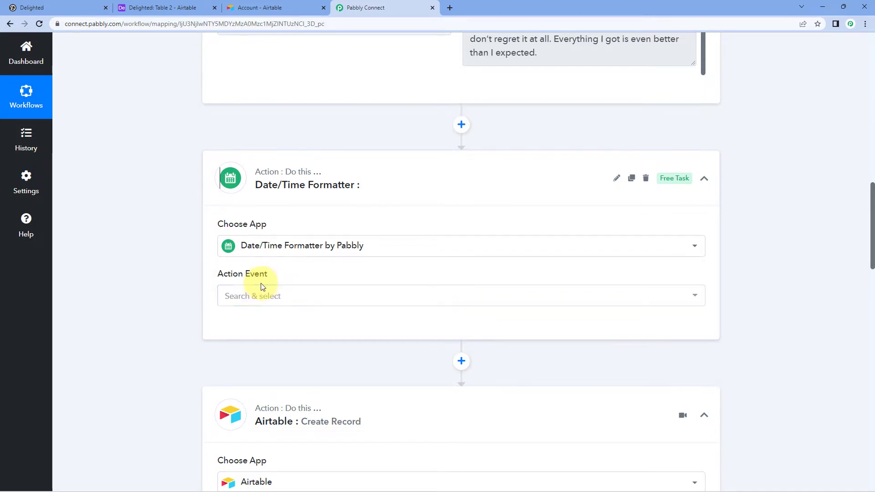
scroll(263, 287, down, 1)
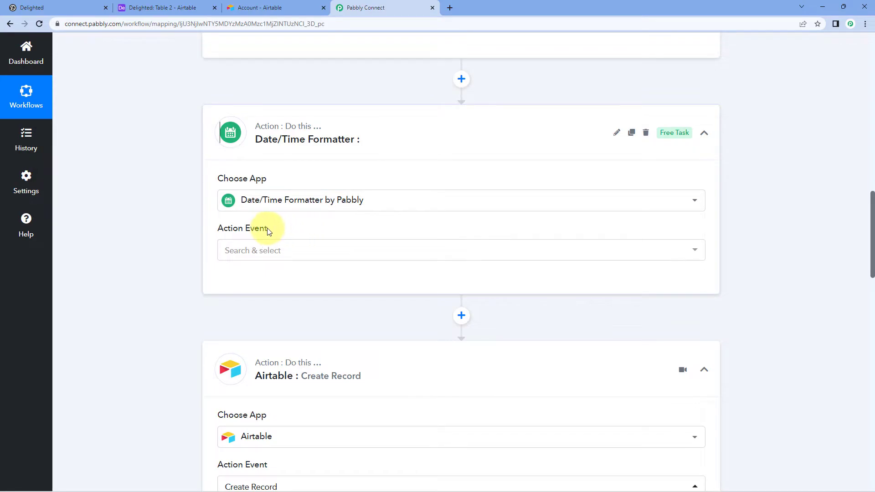
click(300, 250)
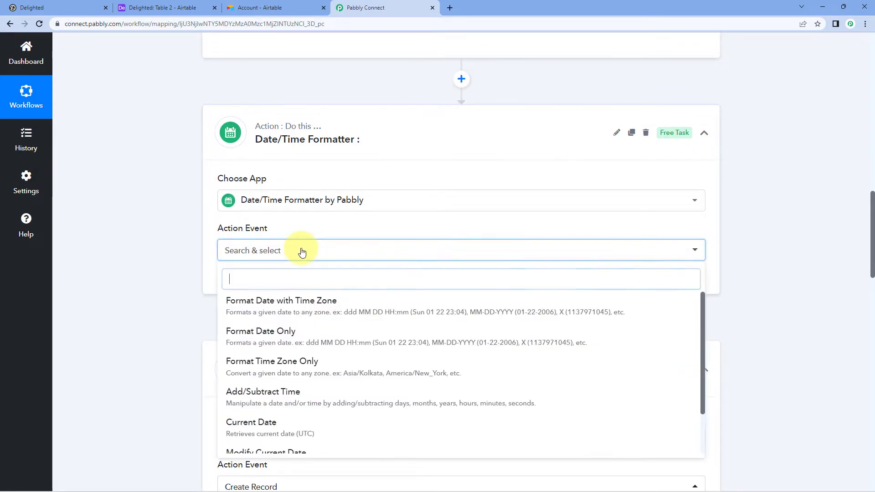
click(260, 310)
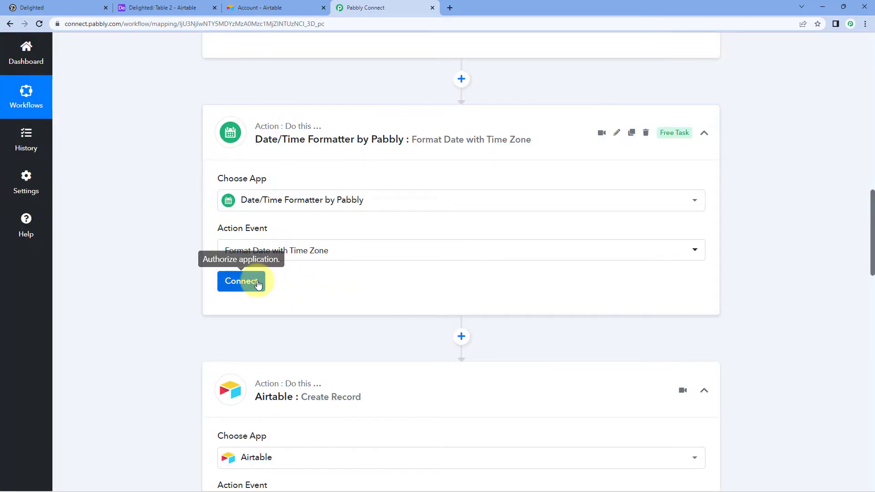
click(257, 281)
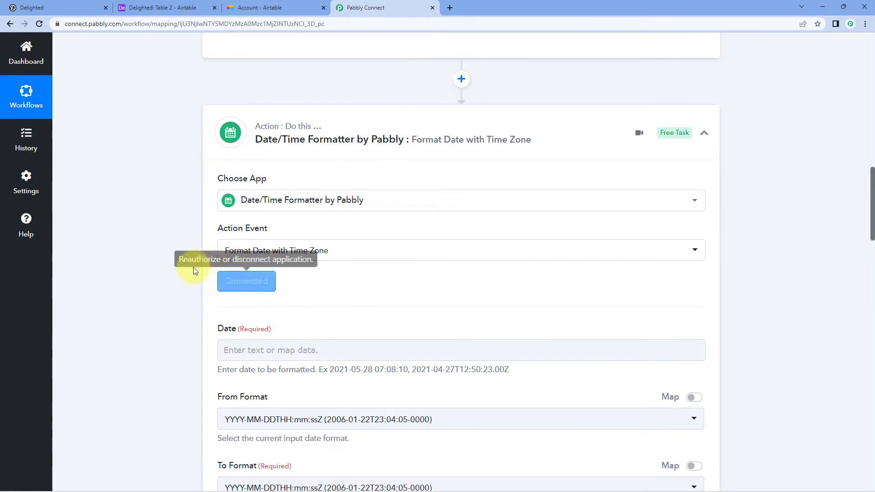
scroll(196, 260, down, 2)
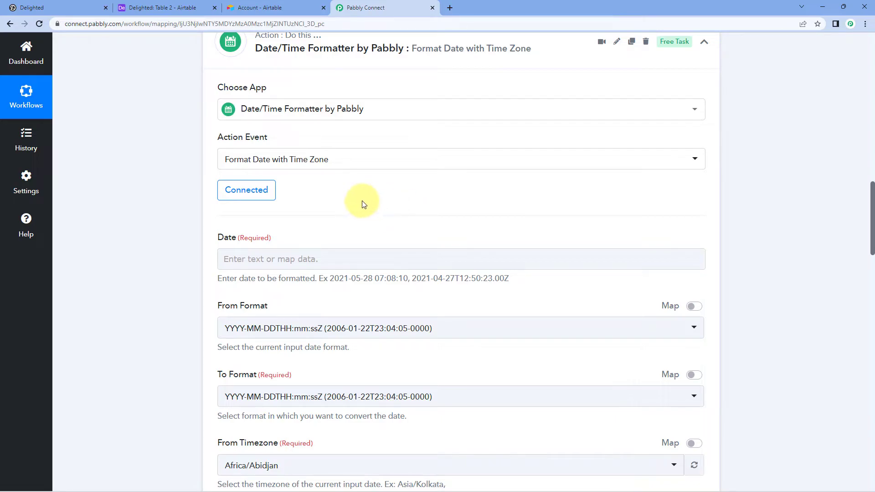
scroll(392, 205, up, 5)
double_click(531, 90)
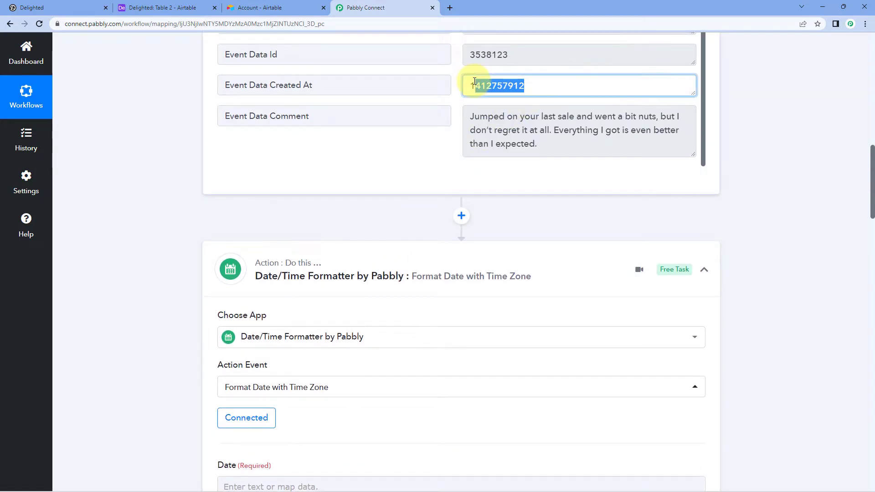
drag(344, 85, 196, 88)
click(190, 106)
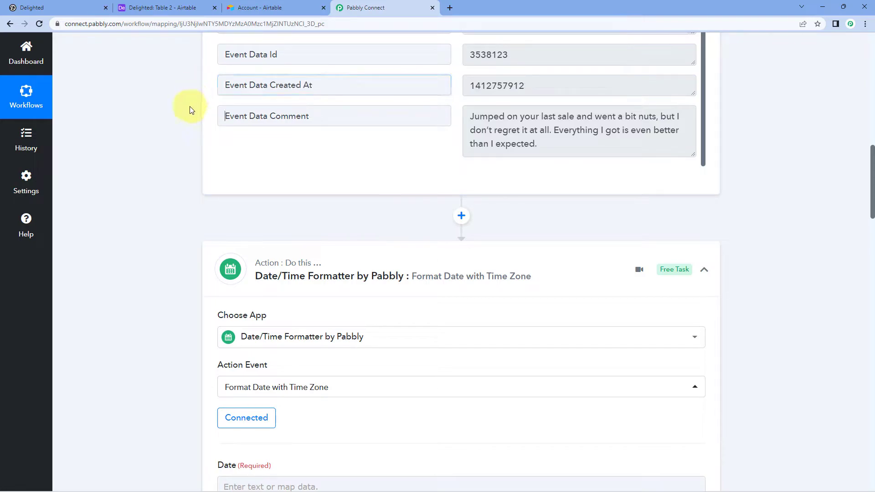
scroll(190, 105, down, 7)
Step: Map Delighted's Event Data Created At into the formatter's Date field
click(250, 167)
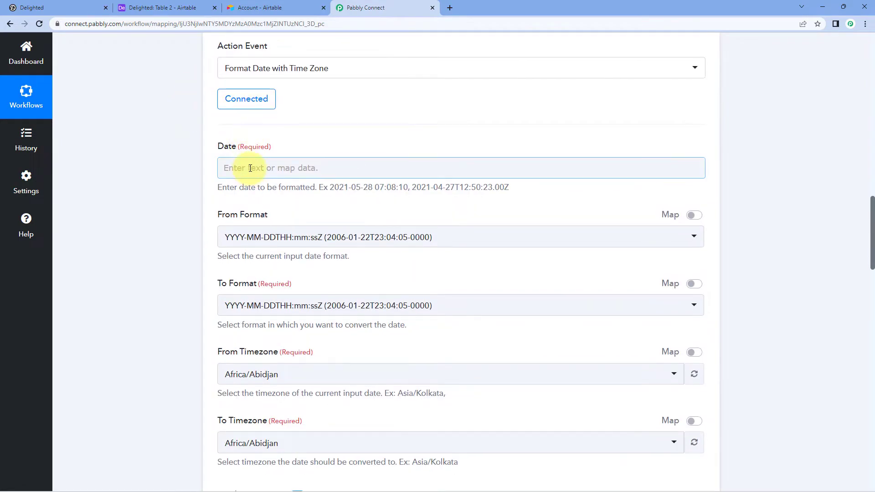
click(327, 250)
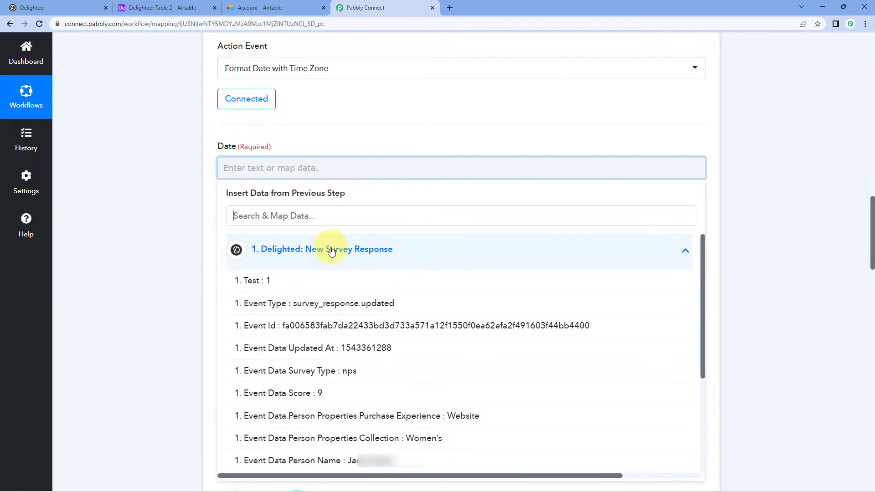
scroll(305, 337, down, 3)
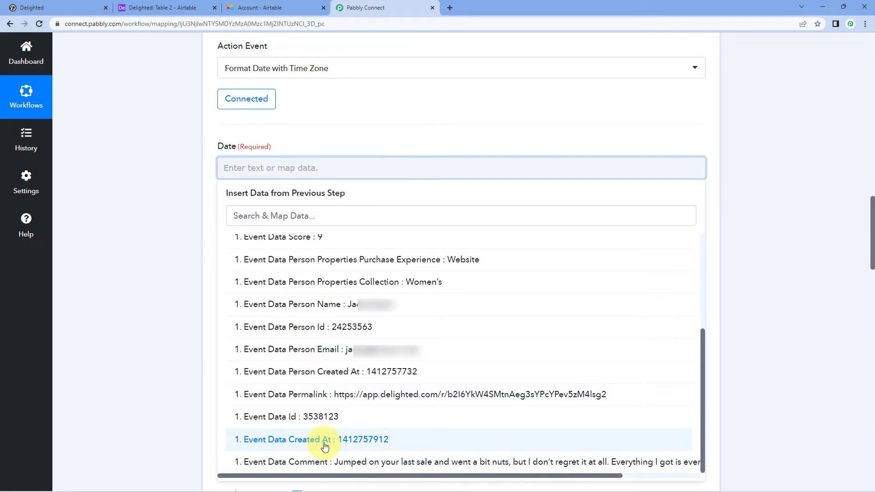
click(324, 442)
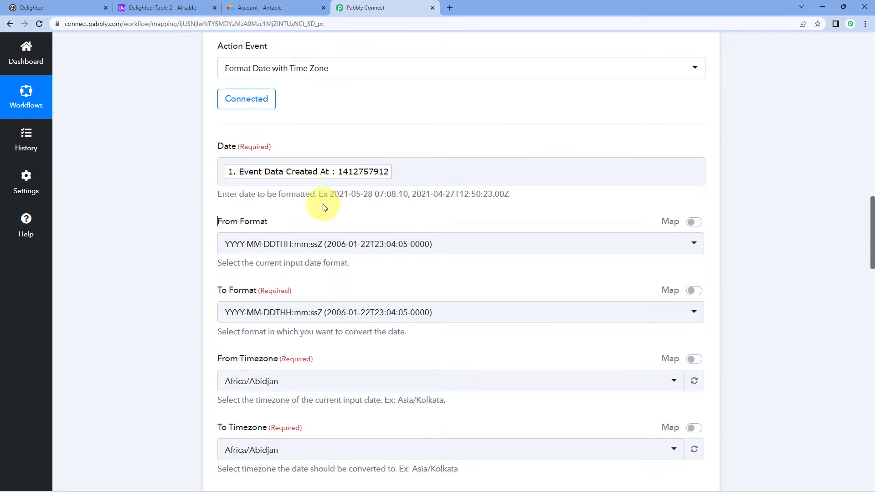
scroll(324, 207, down, 1)
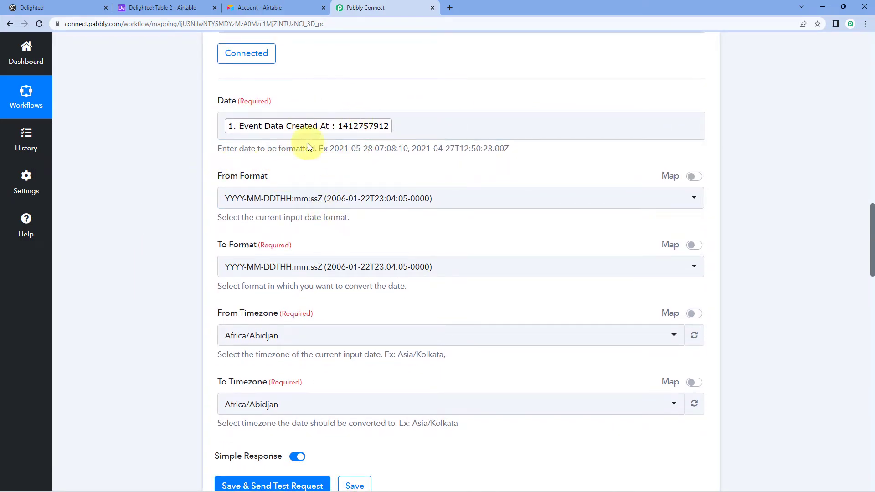
Step: Set the input format to Timestamp and the output format to DD/MM/YYYY hh:mm:ss A
click(421, 202)
scroll(128, 226, down, 1)
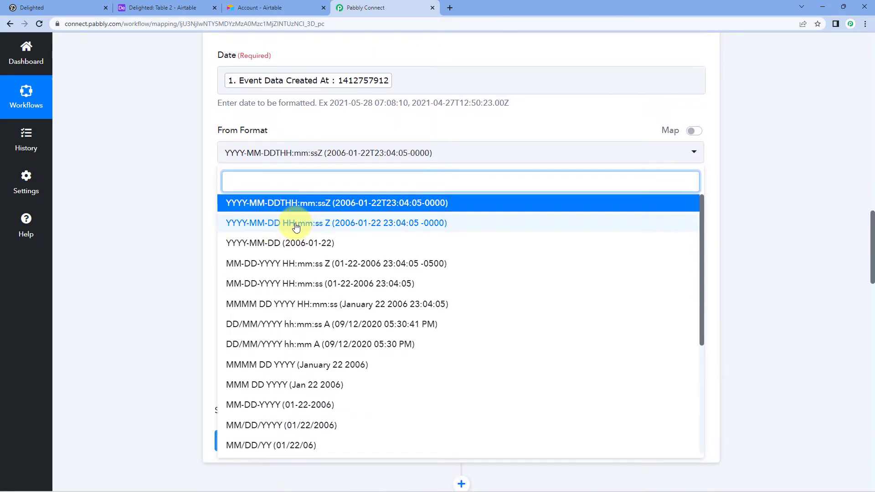
scroll(295, 227, down, 4)
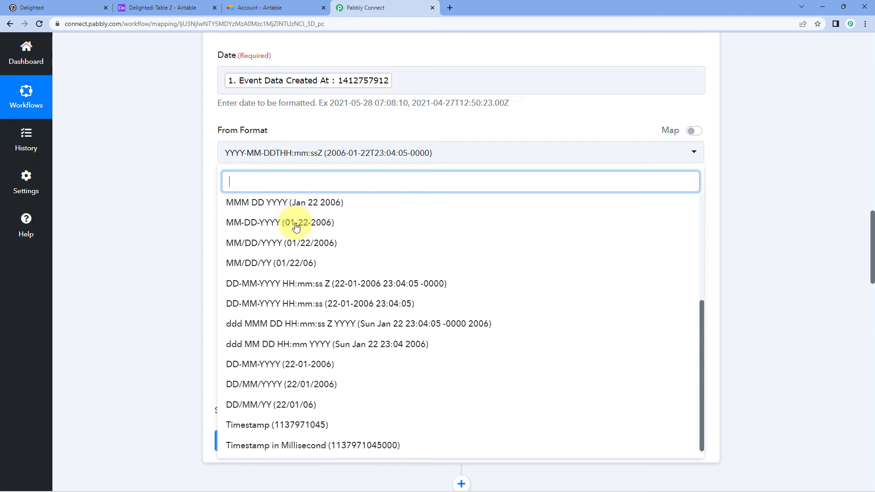
click(262, 423)
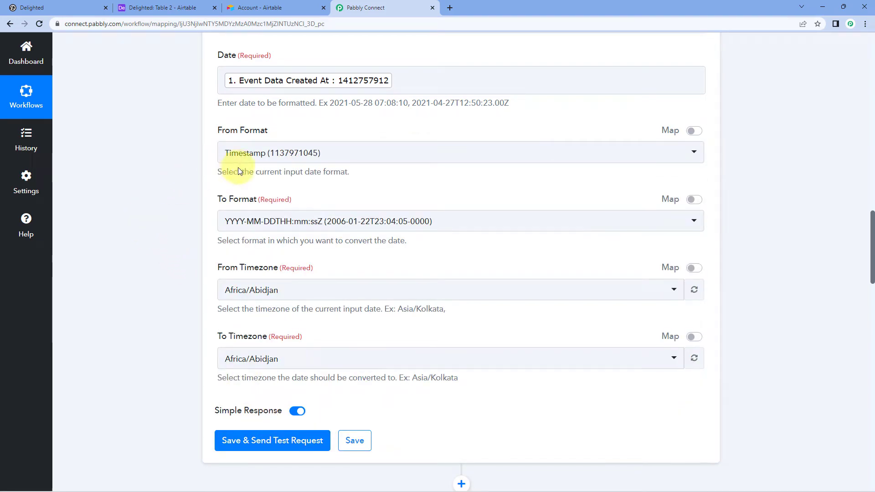
click(355, 224)
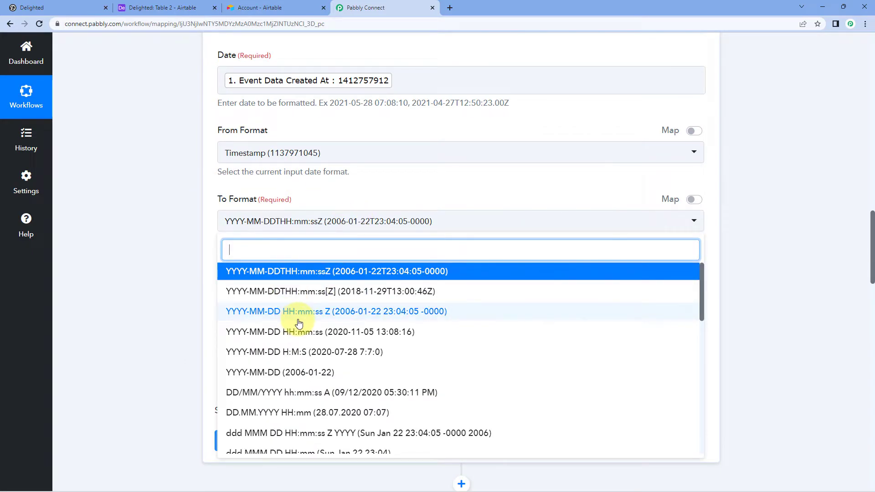
scroll(299, 321, down, 2)
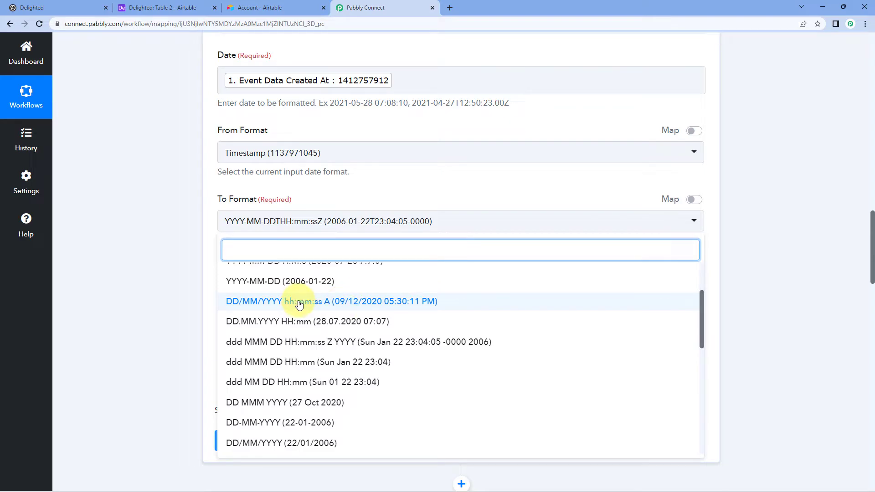
click(299, 302)
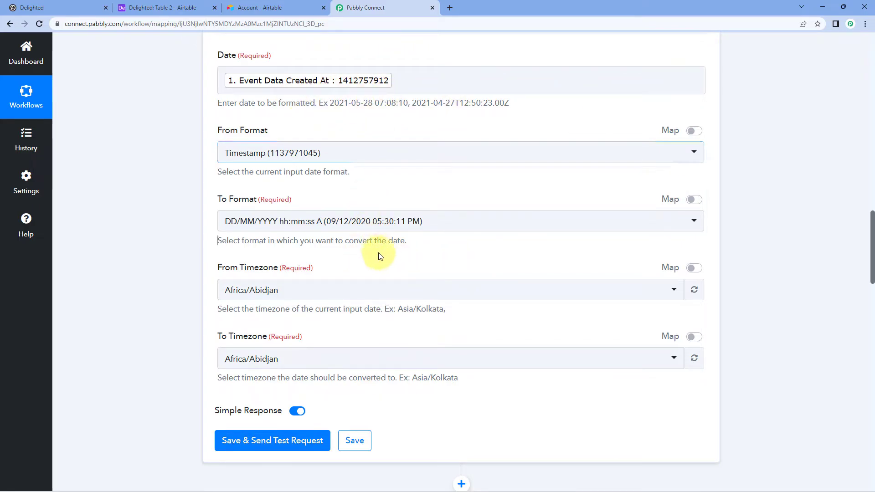
Step: Set the source timezone to Etc/UTC and the target timezone to Asia/Kolkata
click(327, 291)
text(utc)
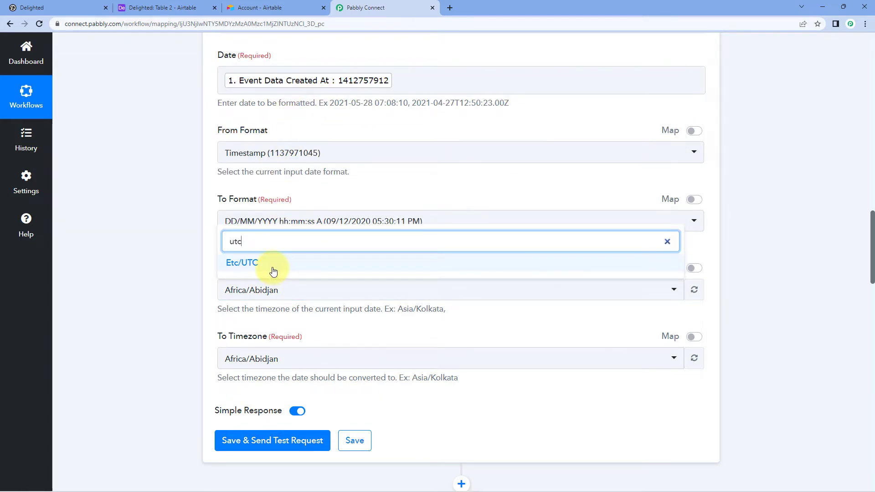
click(273, 272)
scroll(201, 282, down, 1)
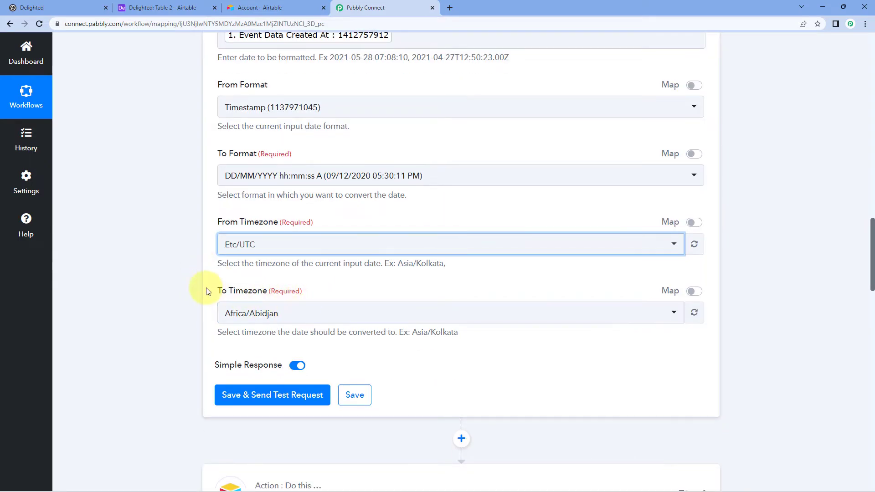
scroll(274, 255, down, 1)
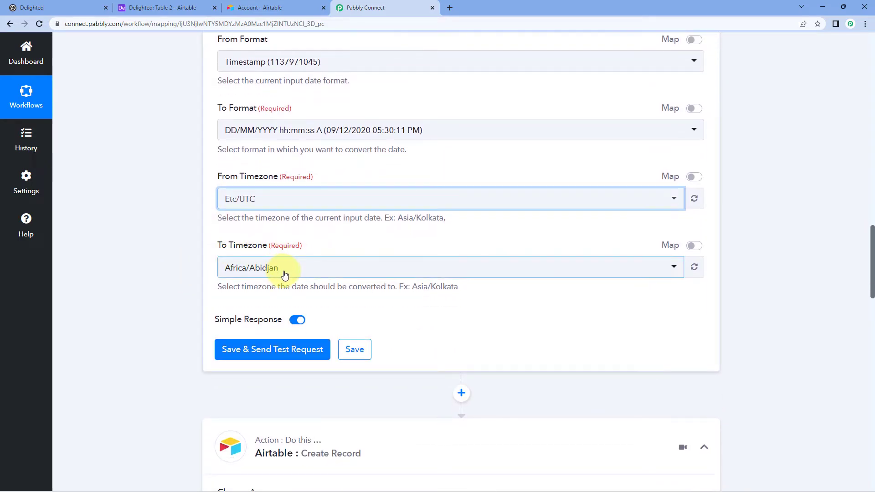
click(285, 272)
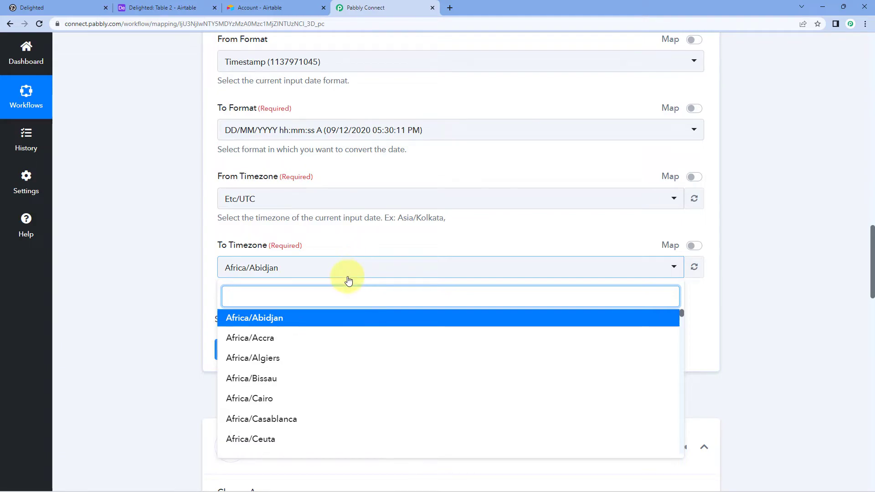
text(ko)
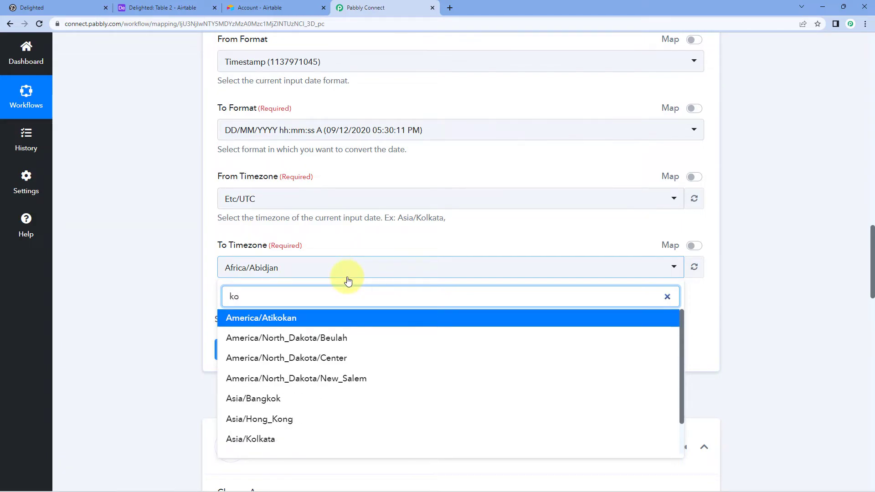
text(l)
click(273, 319)
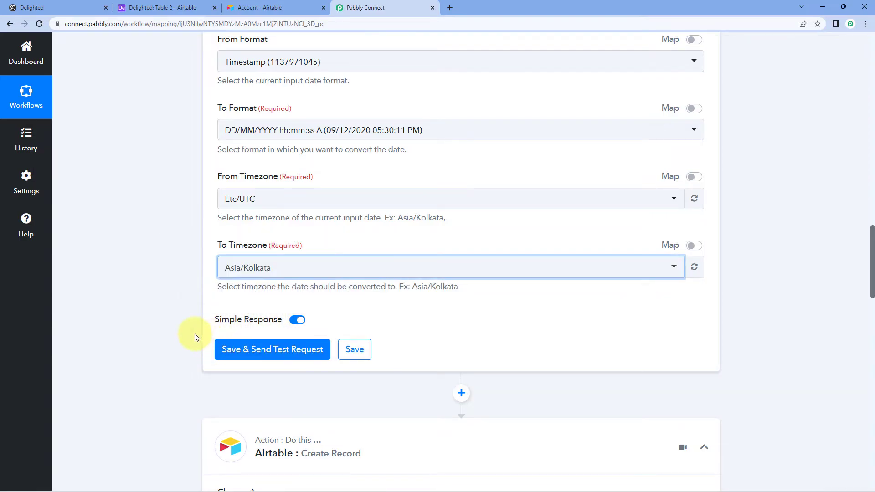
Step: Save the Date/Time Formatter step and send a test request
click(279, 351)
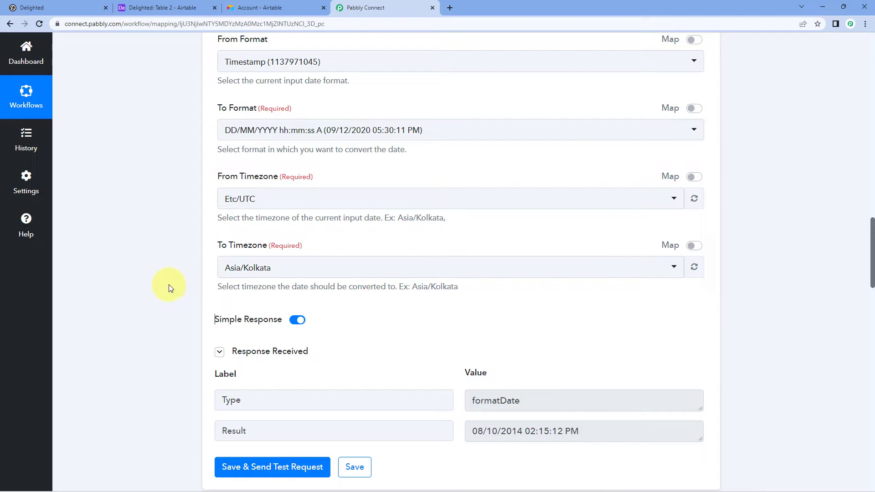
scroll(219, 287, down, 1)
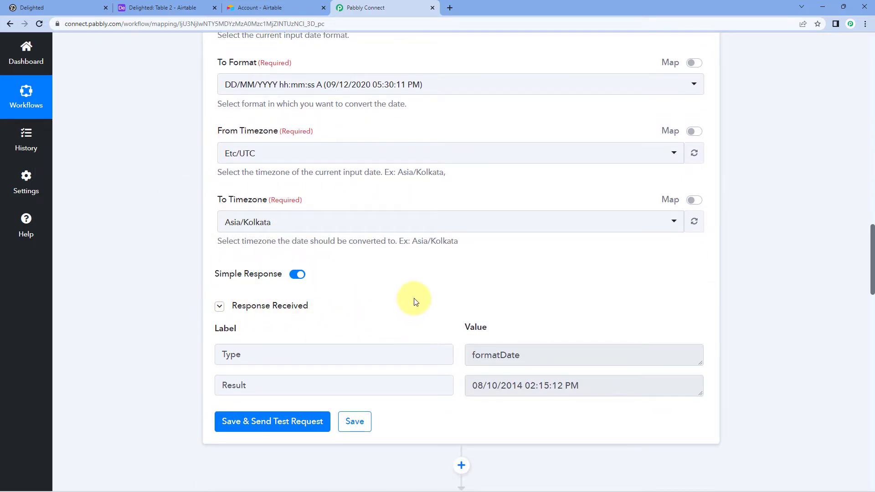
scroll(415, 296, up, 4)
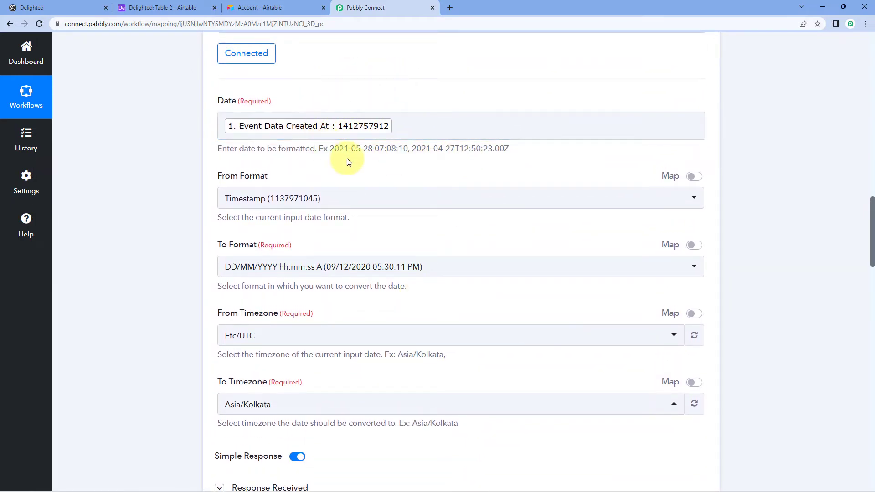
scroll(411, 192, down, 4)
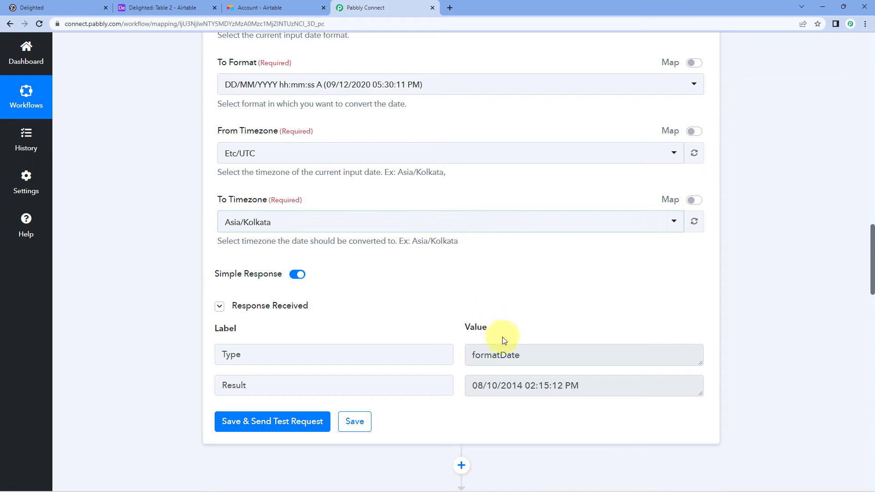
Step: Inspect the converted Result value 08/10/2014 02:15:12 PM in the test response
drag(473, 386, 522, 386)
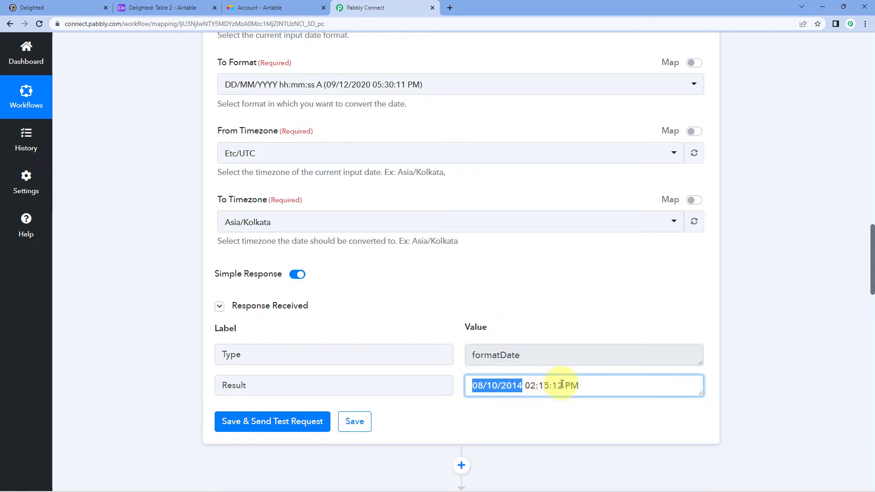
click(592, 387)
drag(611, 379, 442, 386)
click(560, 370)
click(586, 385)
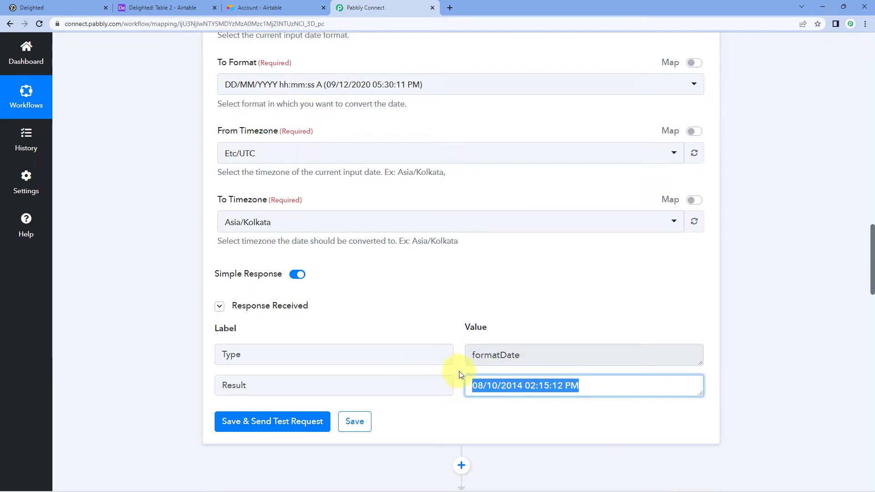
click(459, 371)
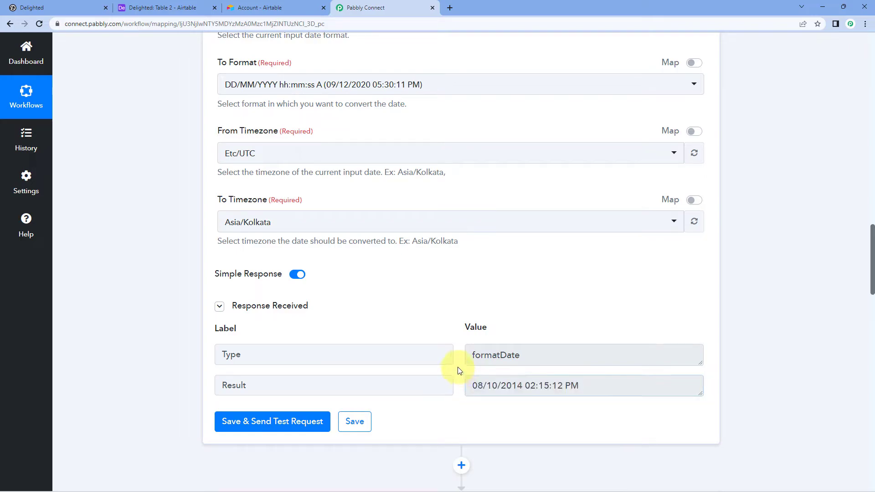
click(503, 387)
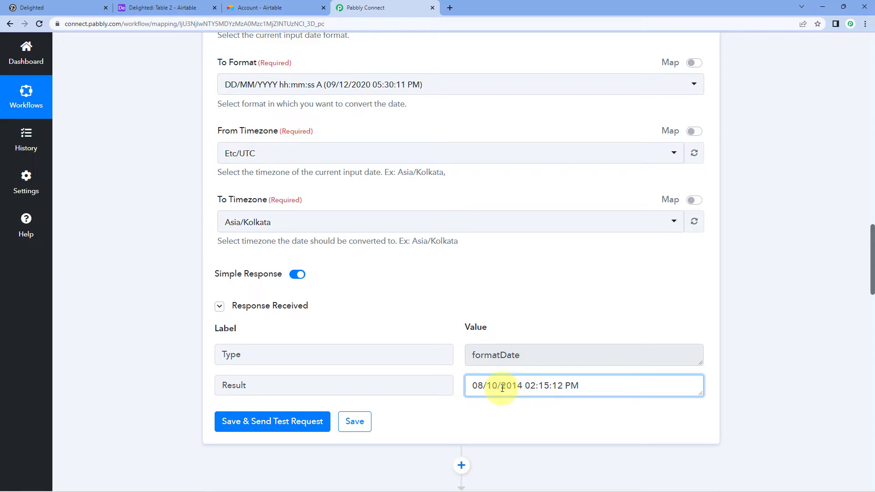
drag(513, 387, 522, 389)
click(512, 339)
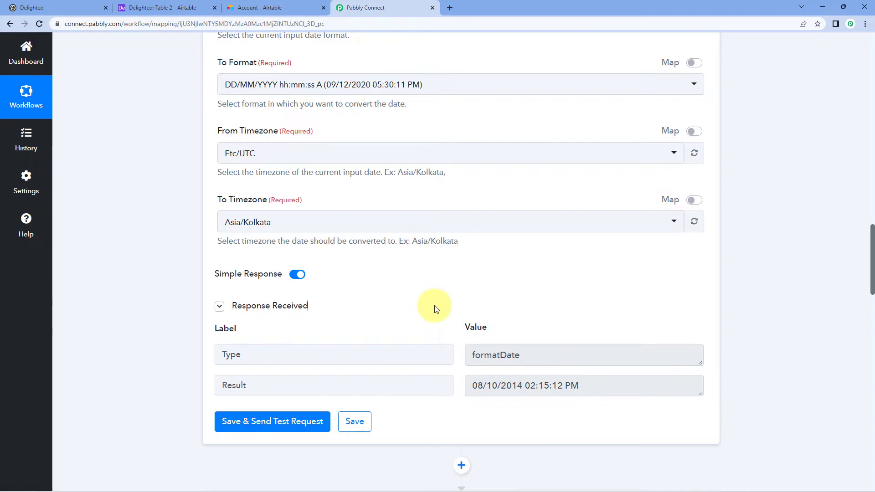
scroll(452, 287, down, 2)
click(469, 294)
drag(469, 294, 581, 294)
click(458, 280)
drag(470, 295, 583, 294)
click(449, 270)
scroll(461, 280, down, 5)
scroll(404, 280, down, 2)
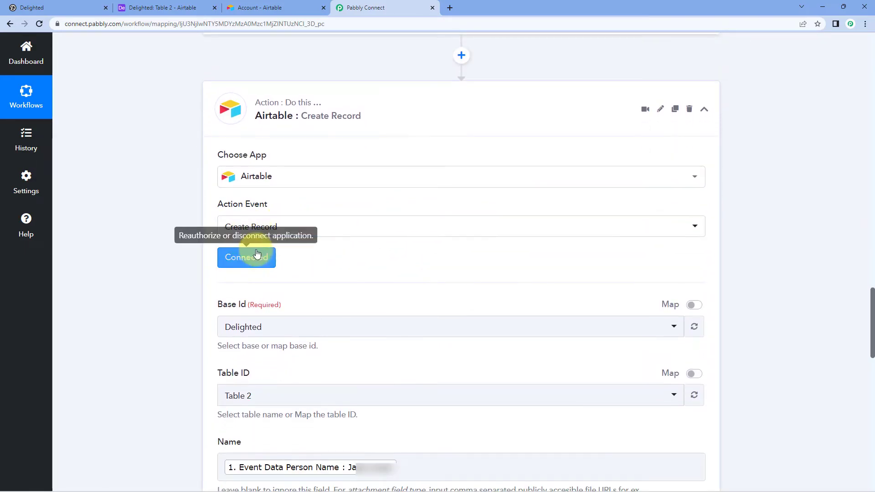
Step: Re-save the existing Airtable connection and reload the Delighted base's tables to reselect Table 2
click(241, 263)
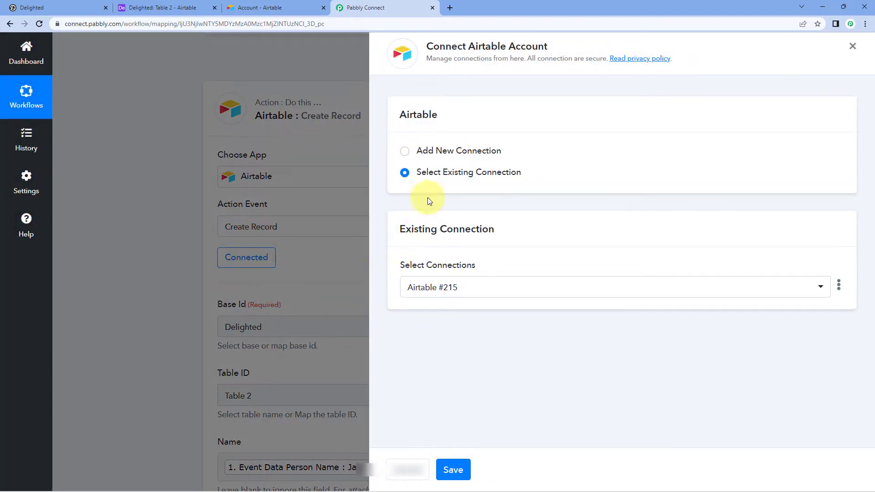
click(464, 469)
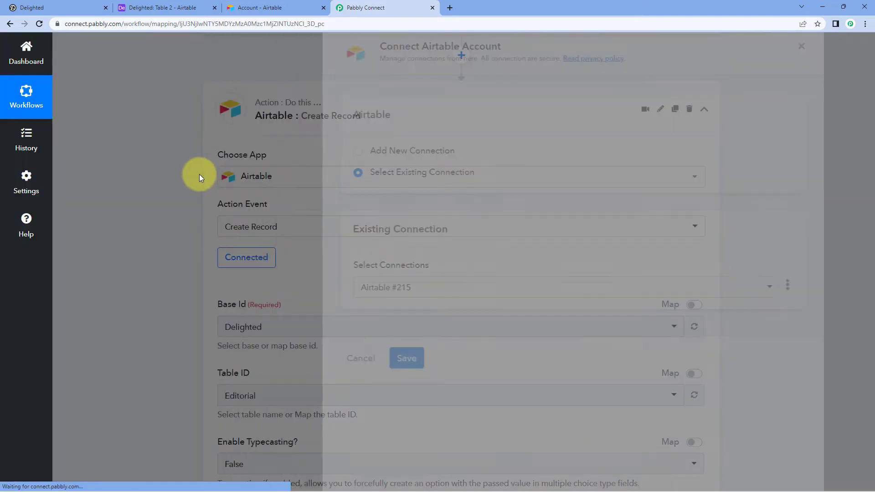
scroll(383, 165, up, 2)
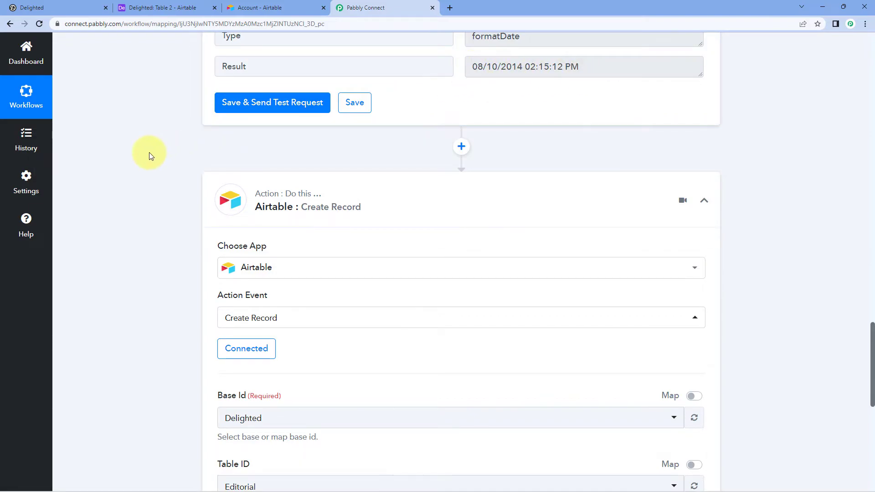
scroll(158, 166, down, 10)
scroll(157, 166, up, 3)
scroll(158, 166, down, 2)
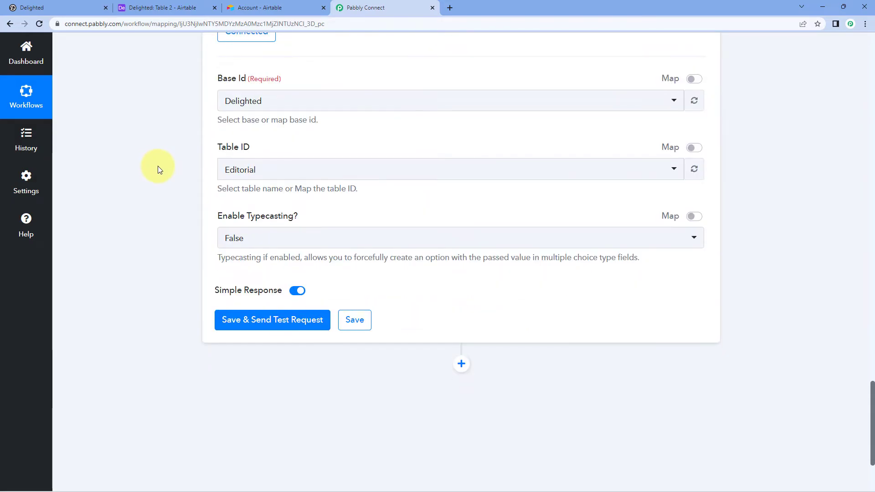
click(262, 170)
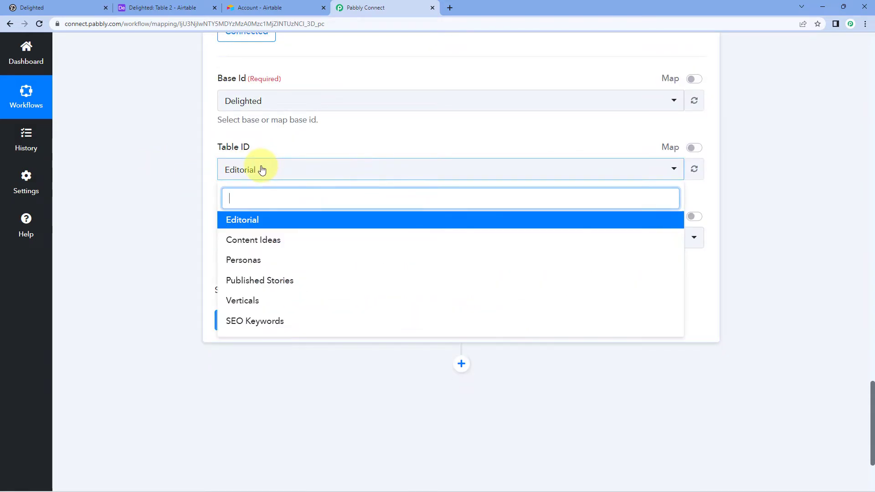
click(695, 101)
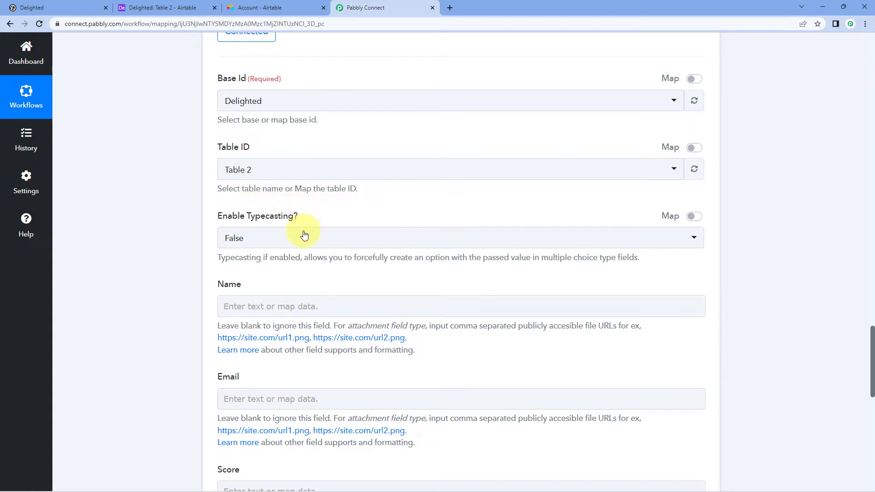
Step: Remap Delighted's Event Data Person Name into the Airtable Name field
scroll(196, 228, down, 2)
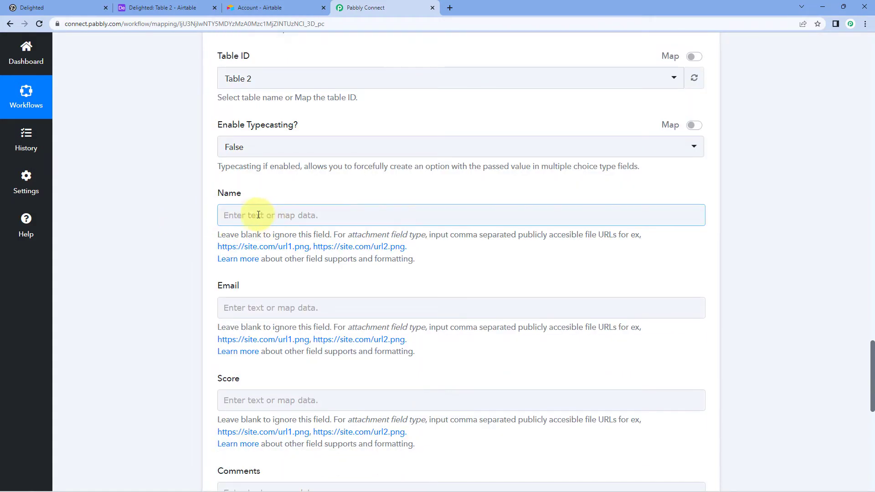
click(232, 215)
scroll(179, 212, down, 1)
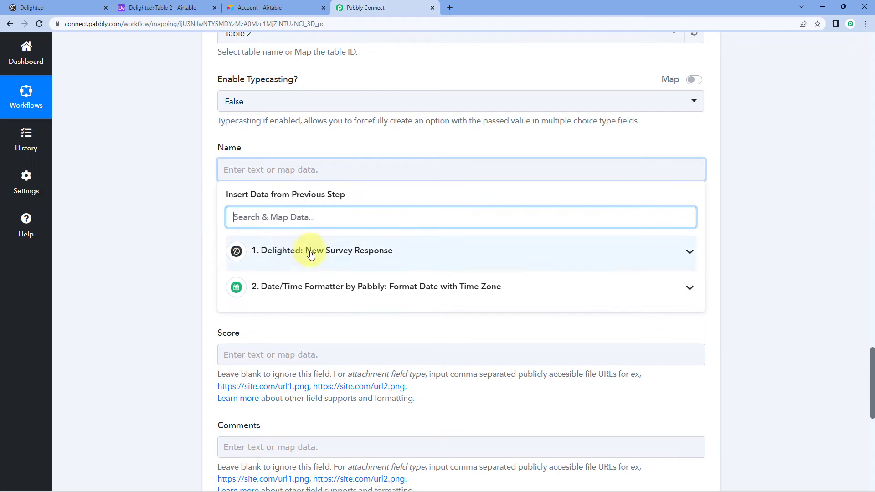
click(313, 256)
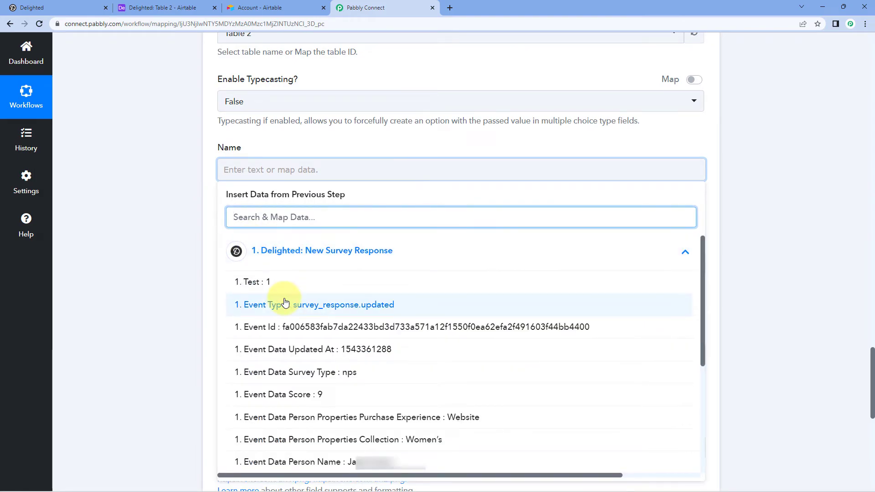
scroll(285, 302, down, 3)
click(337, 324)
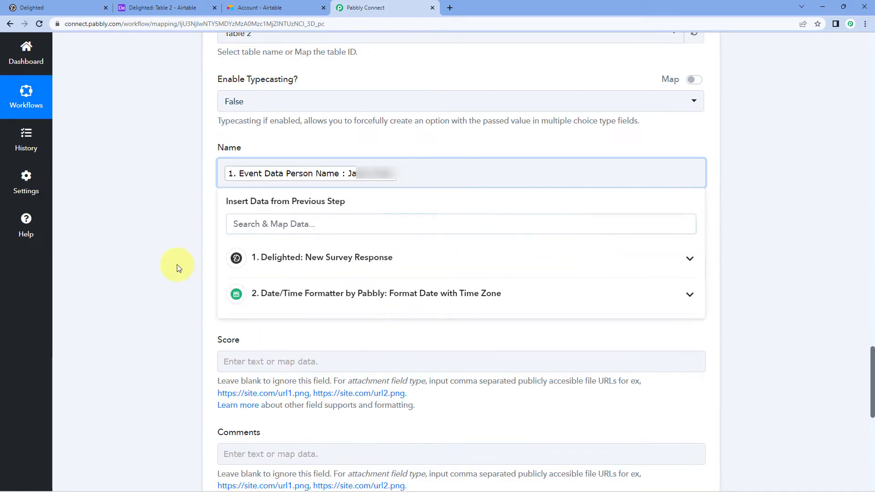
click(177, 264)
scroll(205, 237, down, 1)
Step: Remap Delighted's Event Data Person Email into the Email field
click(226, 222)
click(276, 307)
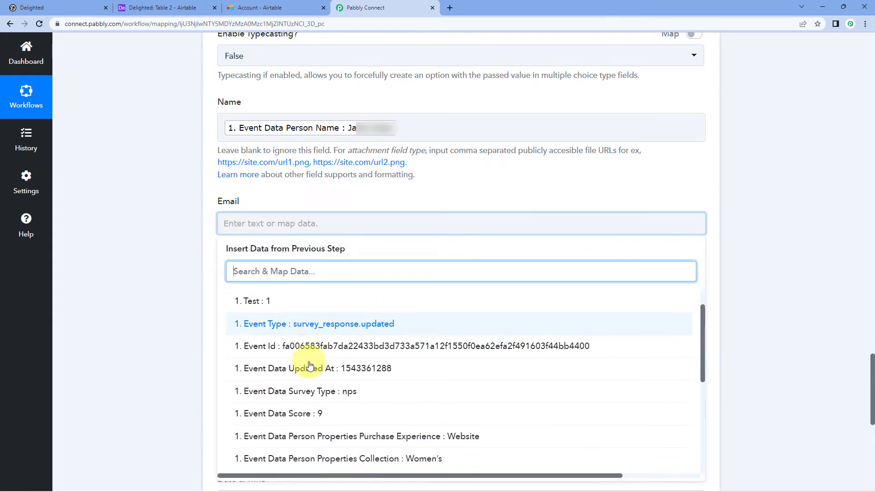
scroll(310, 366, down, 2)
click(352, 469)
click(155, 264)
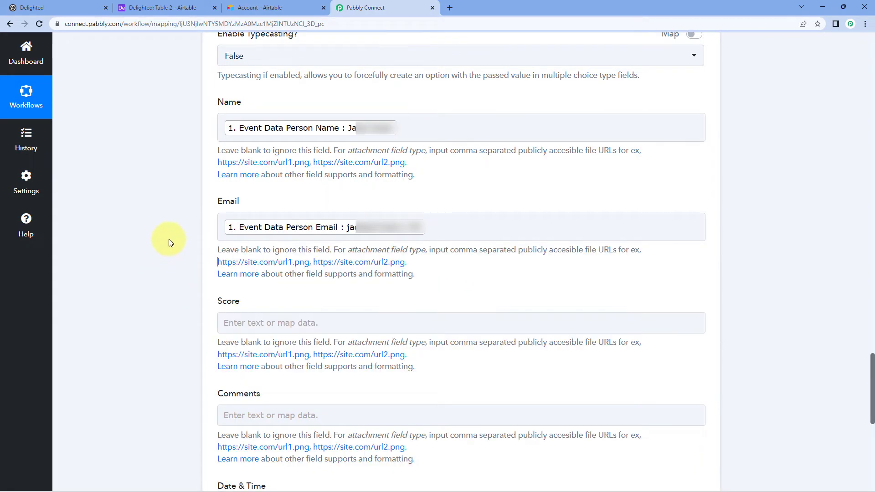
scroll(169, 234, down, 5)
scroll(171, 228, up, 1)
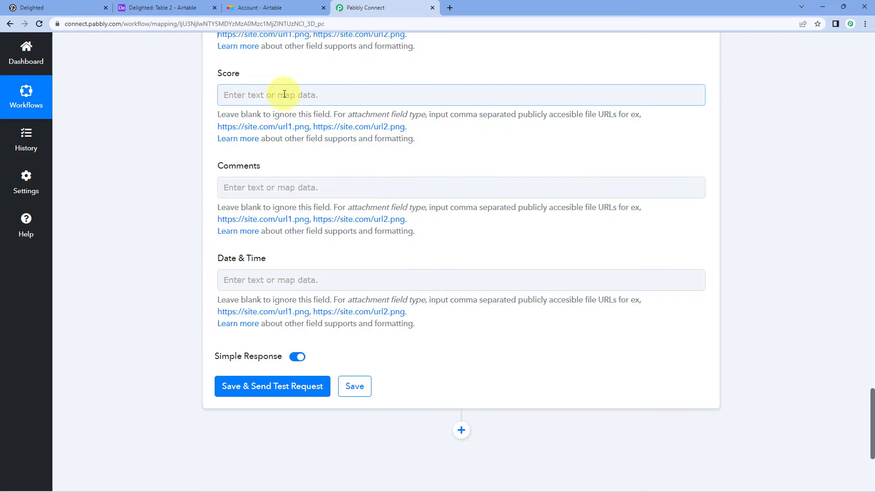
Step: Map Event Data Score into Score and Event Data Comment into Comments
click(285, 93)
click(297, 172)
click(296, 320)
click(179, 237)
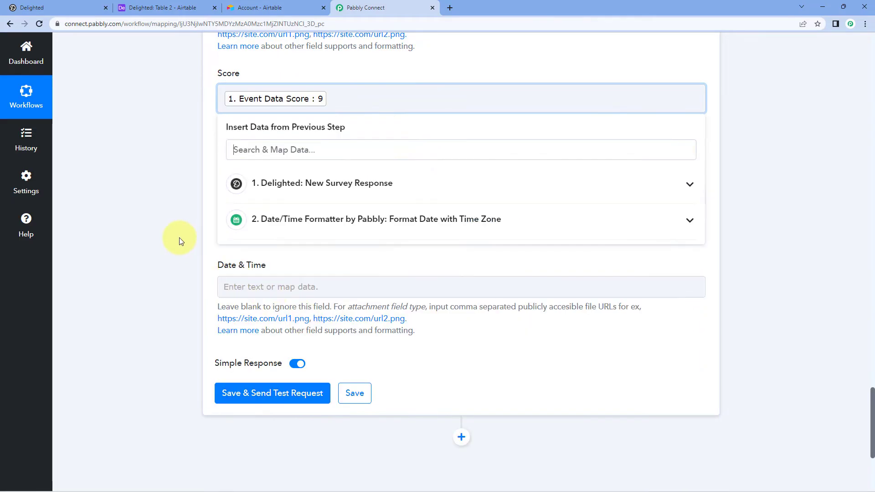
click(227, 196)
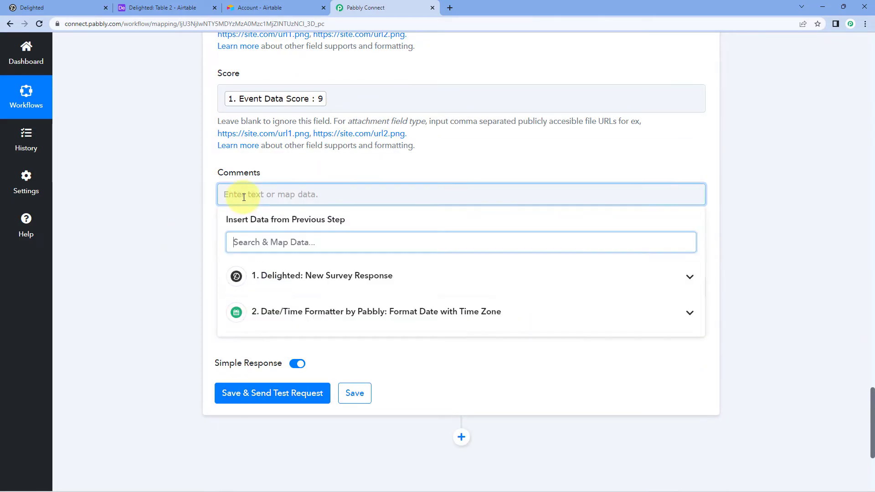
click(281, 282)
scroll(360, 410, down, 5)
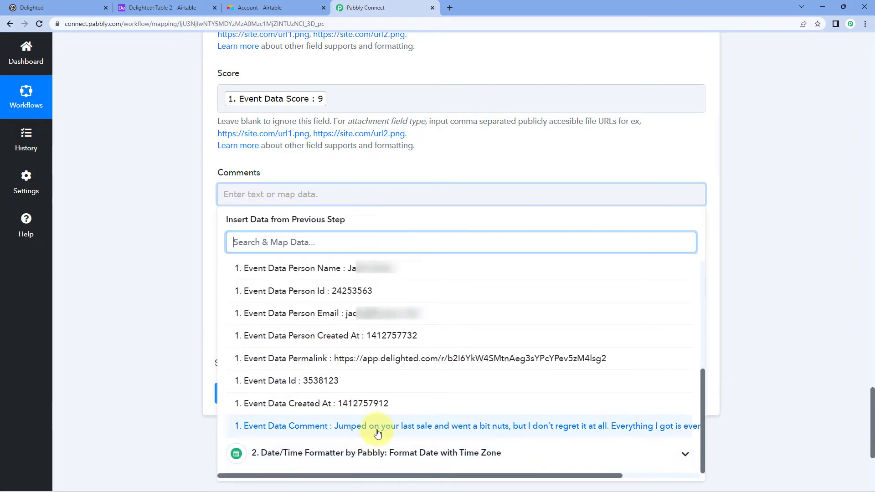
click(375, 436)
click(187, 258)
scroll(187, 258, down, 3)
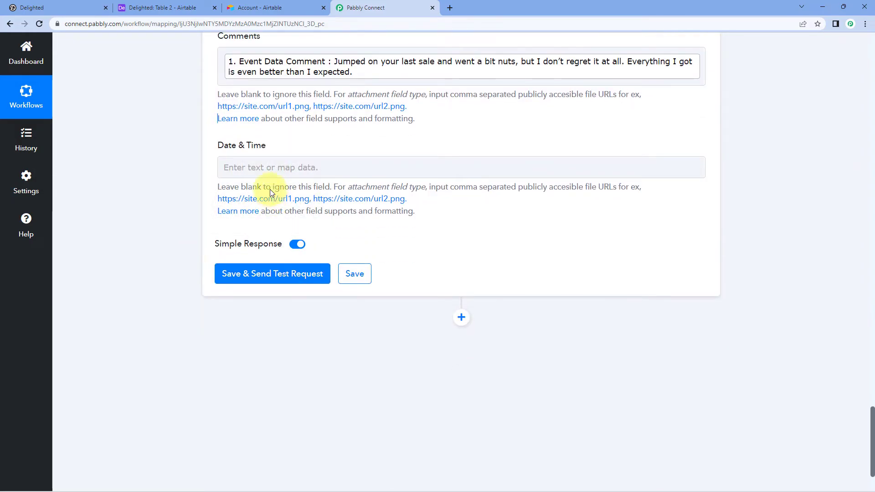
Step: Map the Date/Time Formatter's Result (08/10/2014 02:15:12 PM) into Date & Time
click(267, 167)
click(303, 291)
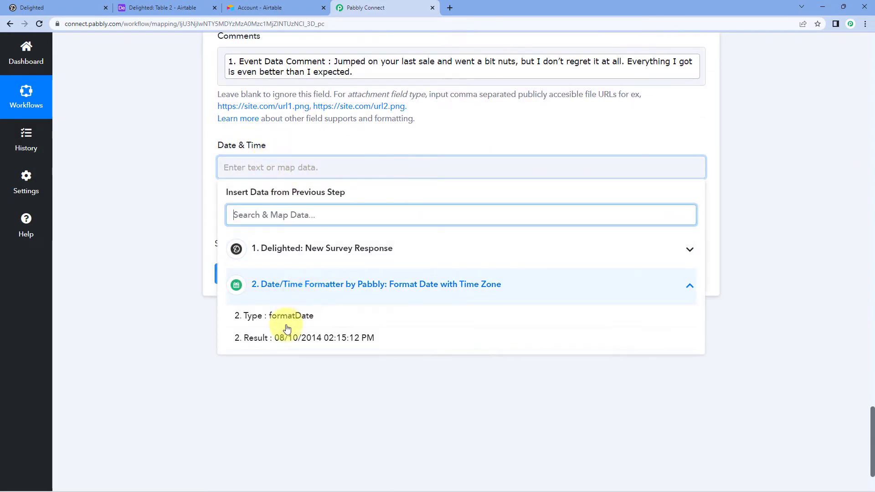
click(306, 346)
click(188, 190)
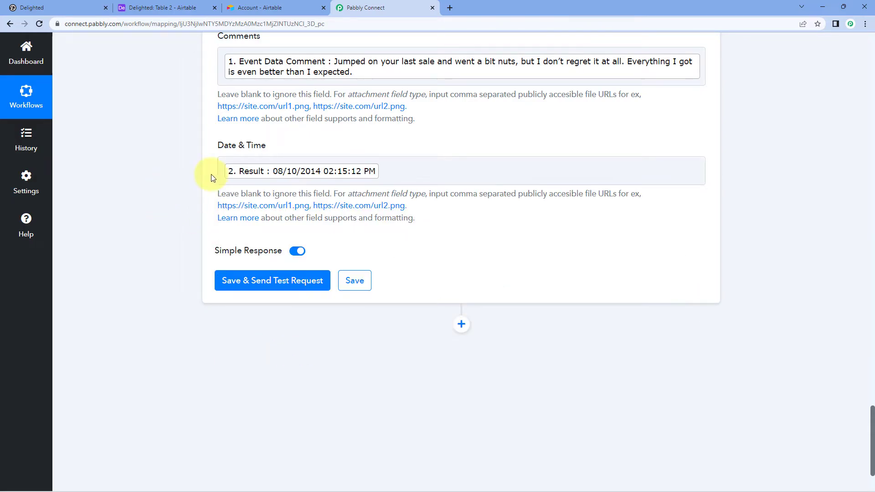
Step: Save and test the Airtable step, getting a record with Score 9 and date 08/10/2014 02:15:12 PM
click(274, 289)
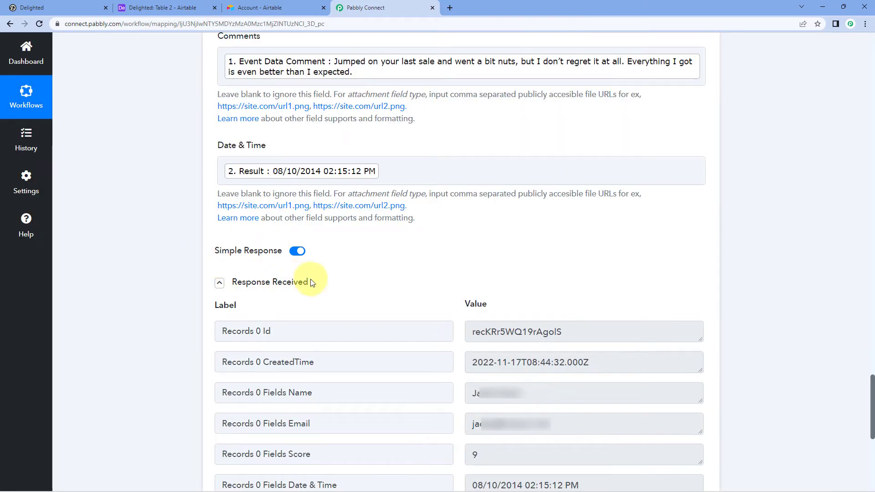
mouse_move(302, 290)
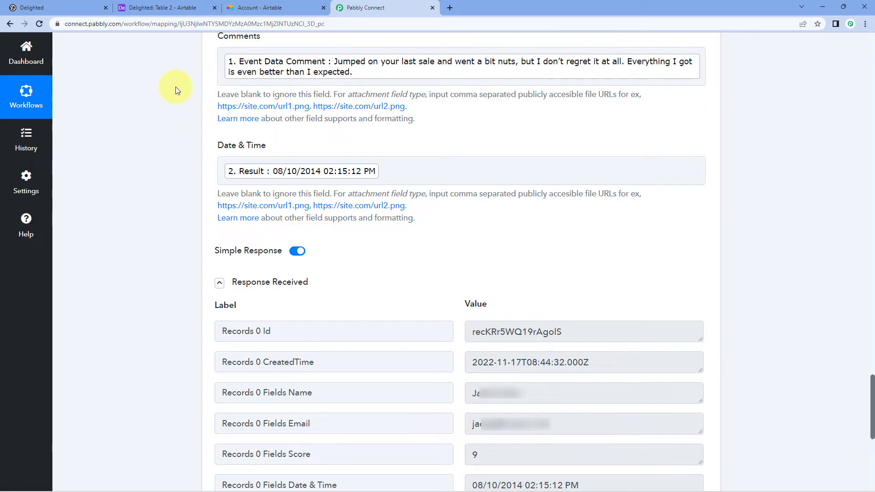
Step: Check the new Table 2 row in Airtable, then return to the Pabbly Connect workflow
click(158, 6)
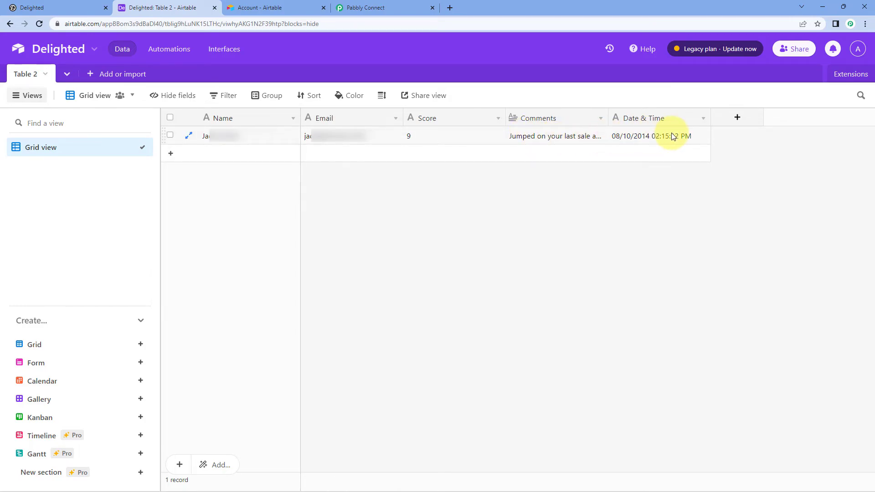
click(397, 7)
scroll(782, 212, up, 10)
scroll(775, 217, up, 5)
Step: Collapse the Airtable Create Record and Date/Time Formatter step cards
click(720, 160)
scroll(729, 159, up, 3)
scroll(716, 150, up, 5)
click(742, 141)
scroll(743, 143, up, 10)
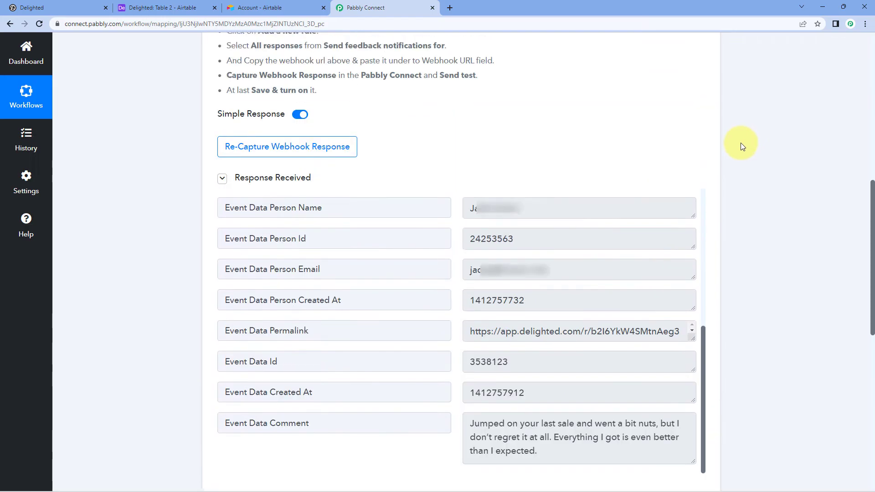
Step: Collapse the Delighted trigger card and scroll back to the top of the workflow
click(725, 141)
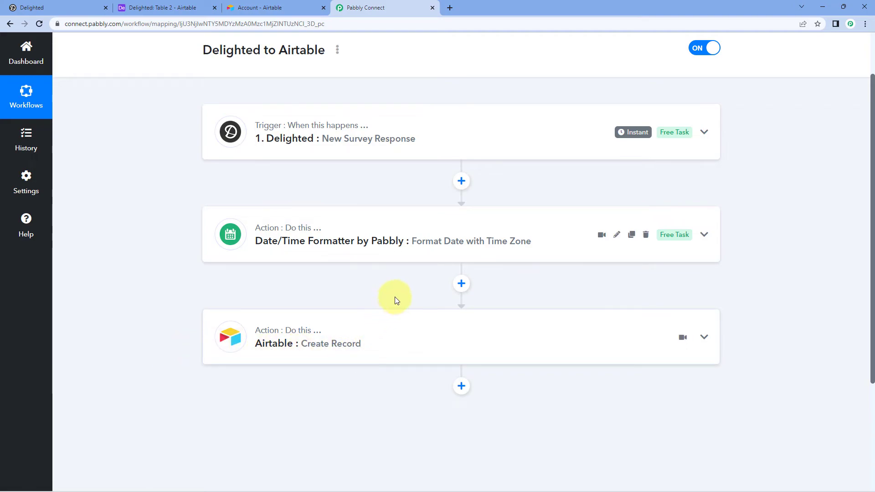
scroll(459, 245, up, 2)
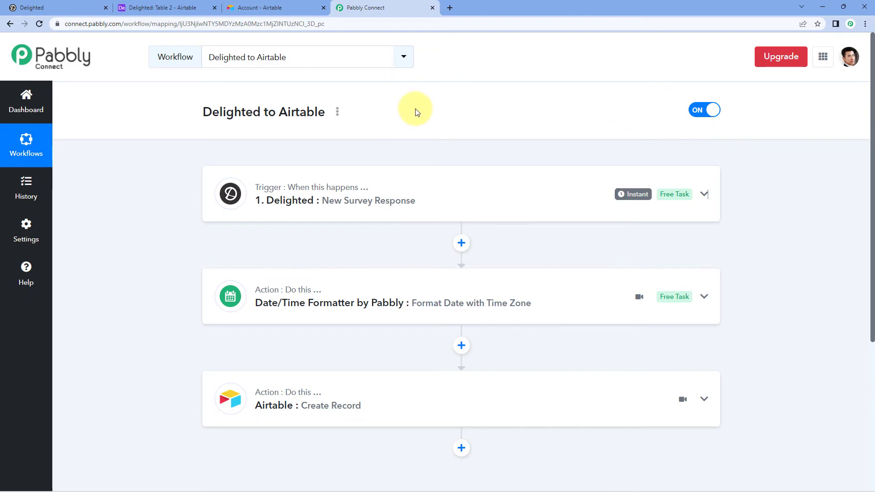
Step: In Delighted, go to the dashboard and start surveying people by email
click(54, 7)
scroll(204, 110, up, 1)
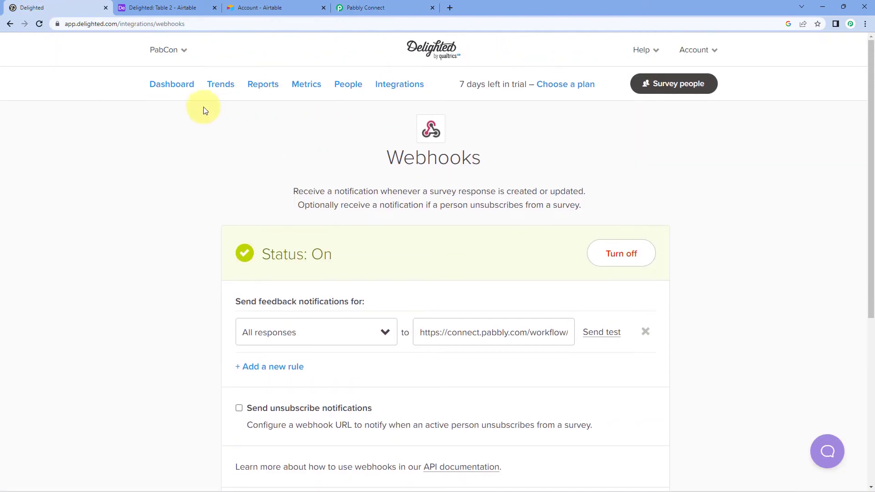
click(171, 87)
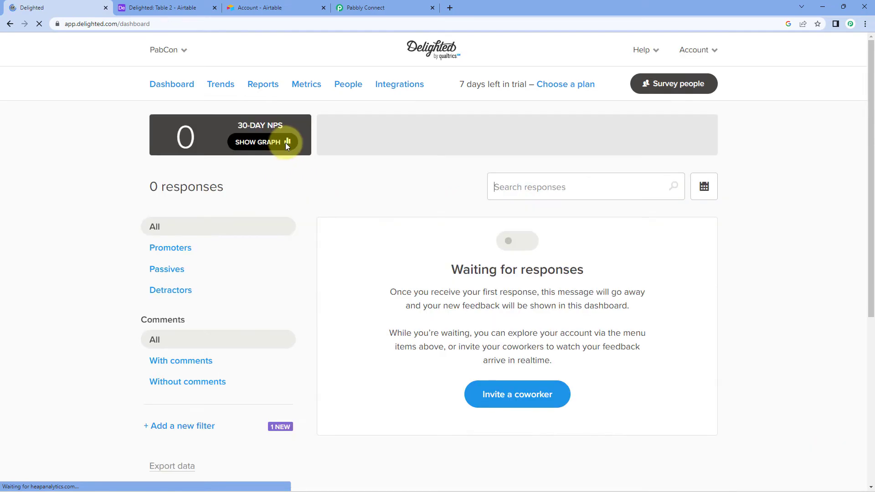
click(691, 87)
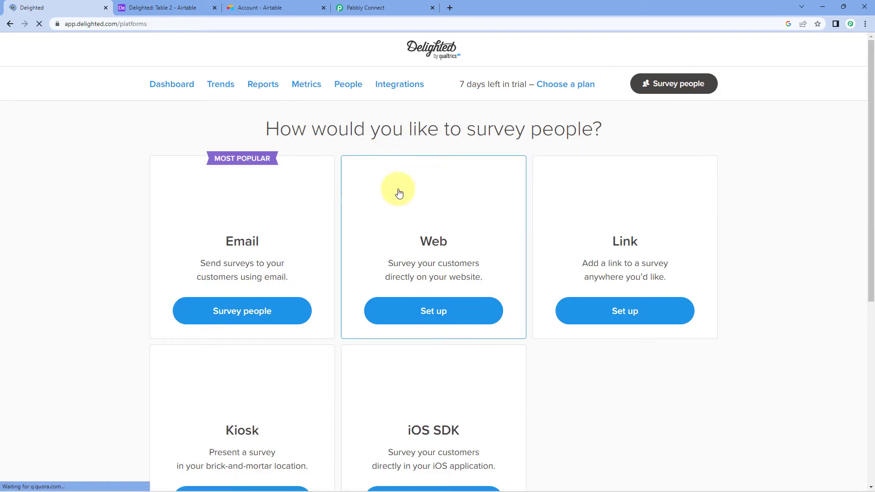
click(209, 308)
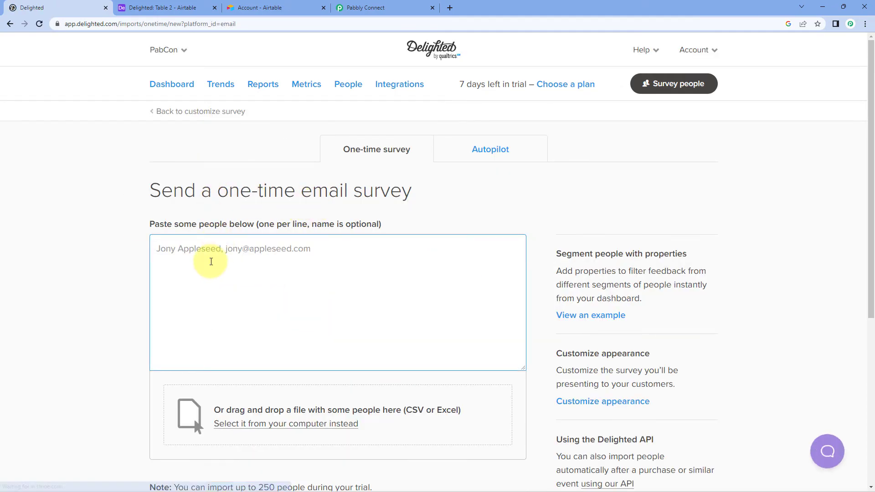
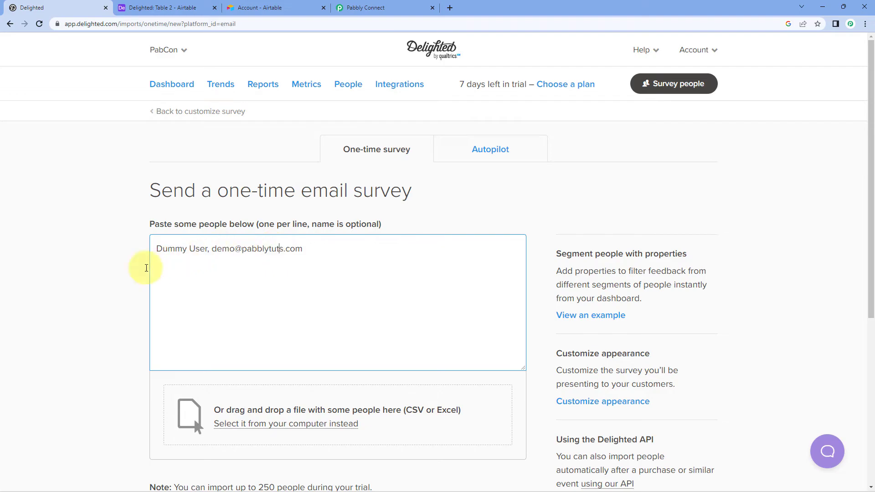
Step: Enter the test recipient's name and e-mail, review, and send the survey to 1 person now
scroll(110, 226, down, 6)
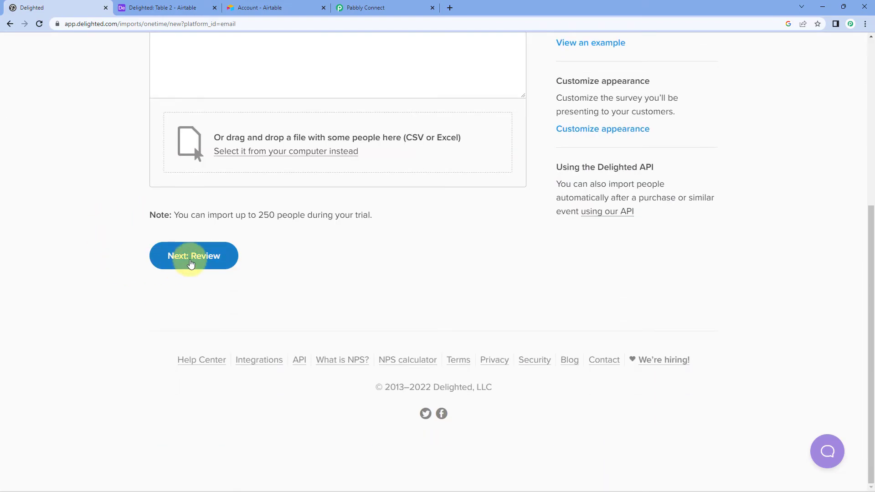
click(190, 258)
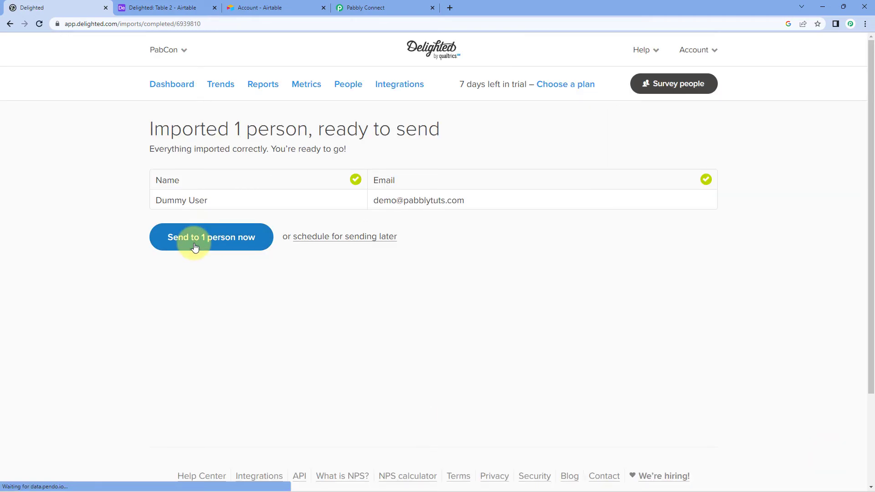
click(228, 238)
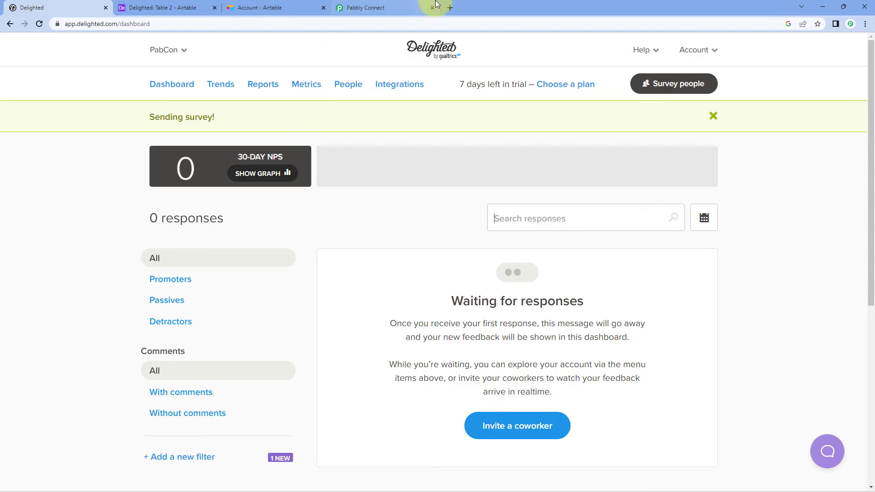
Step: In a new tab, open Gmail's All Mail folder and the PabCon survey email
click(453, 7)
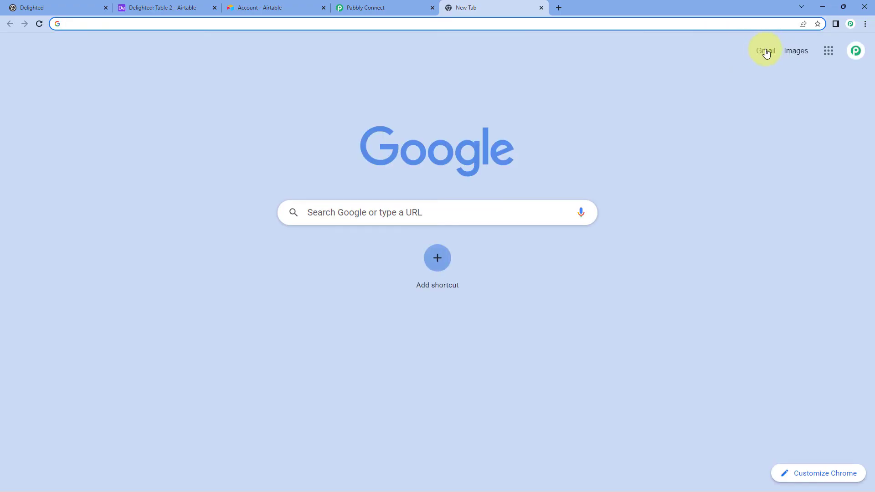
click(767, 52)
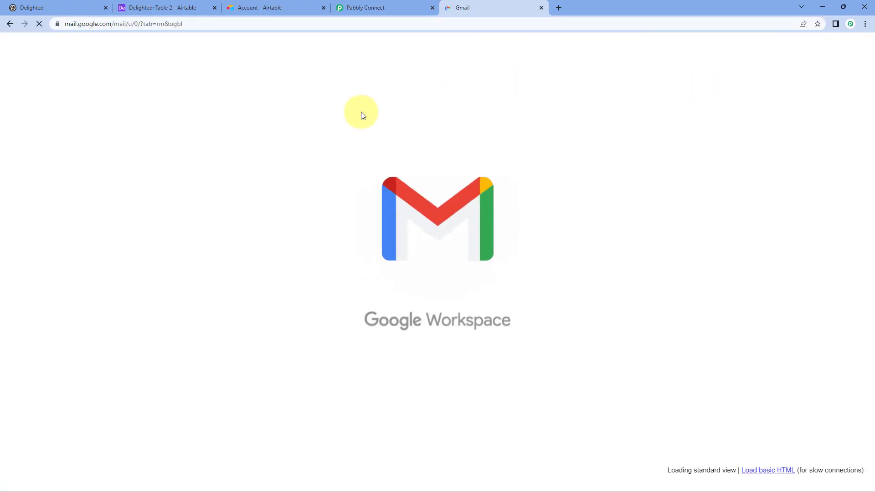
click(84, 225)
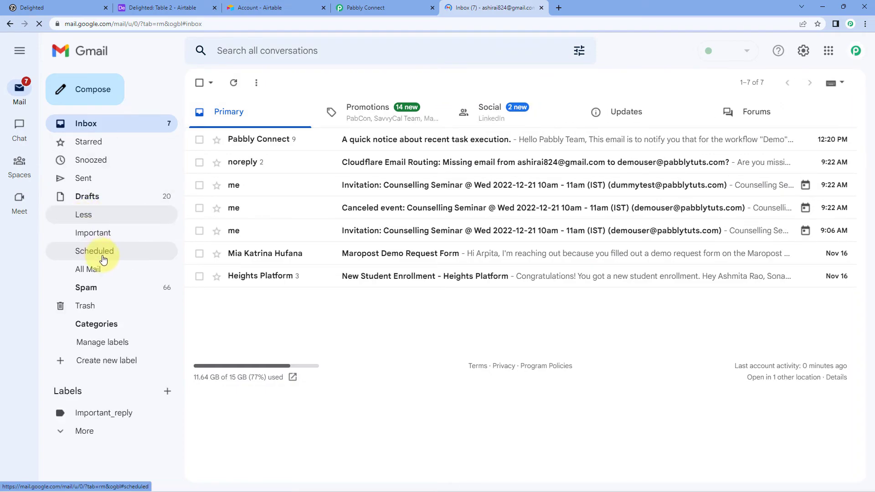
click(312, 139)
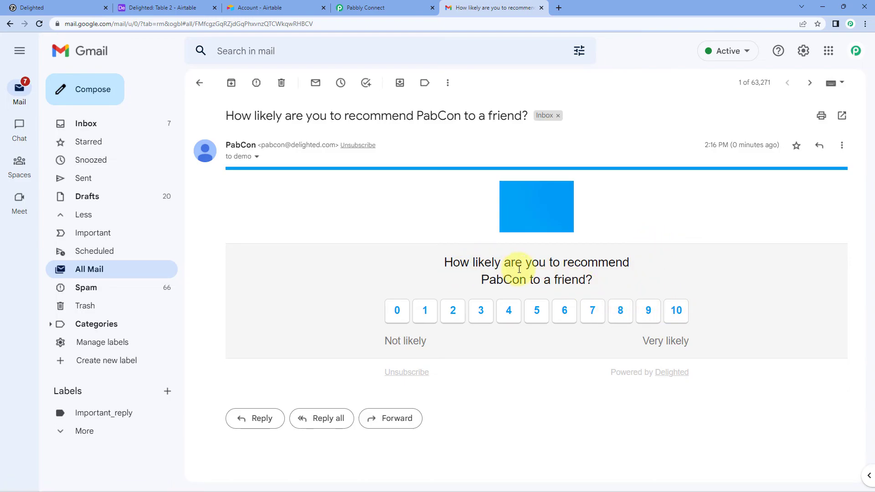
Step: Rate PabCon 10 with the comment 'it's great.' and submit the response
click(677, 312)
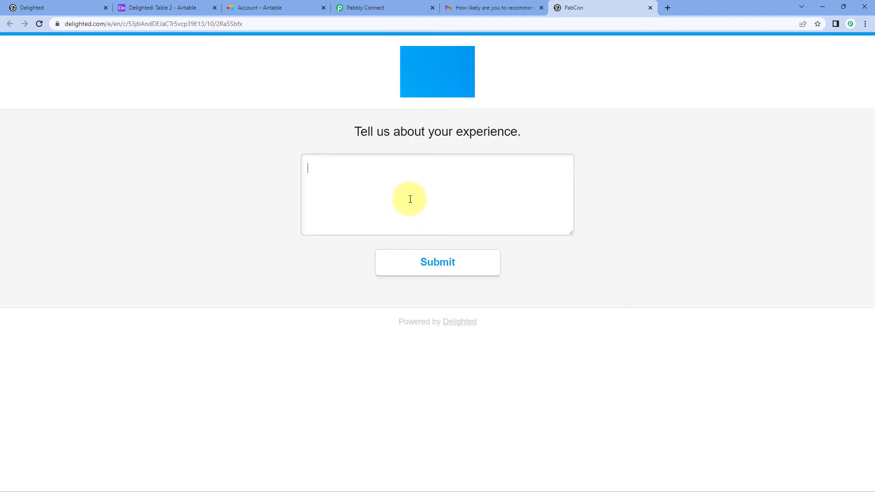
key(BackSpace)
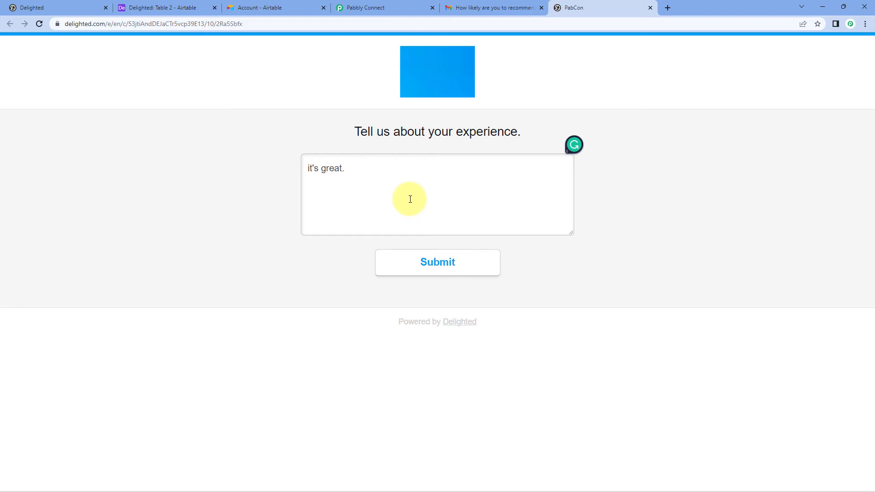
click(404, 260)
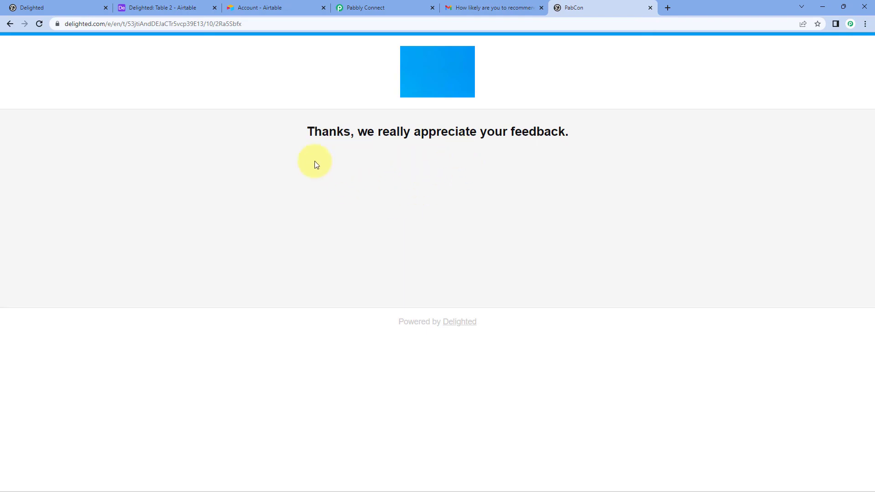
Step: Confirm Airtable's Table 2 shows the new 10 / 'it's great.' / 17/11/2022 02:16:36 PM record, then return to Pabbly Connect
click(163, 8)
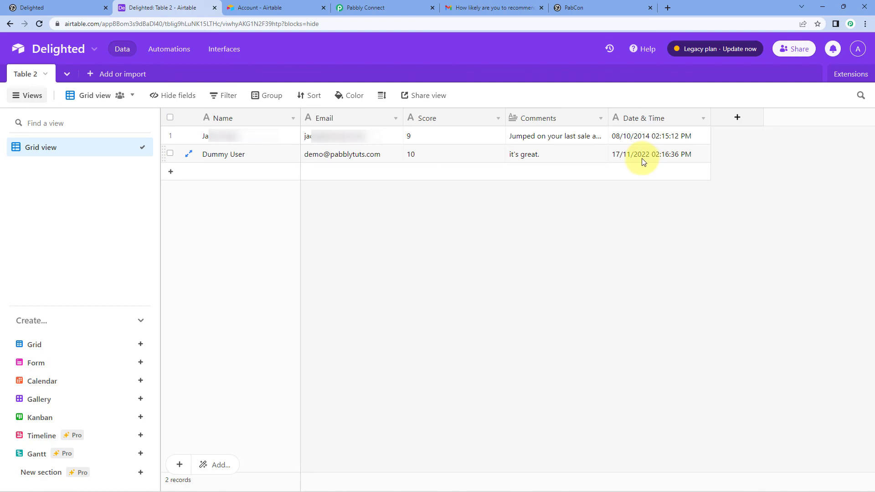
click(353, 8)
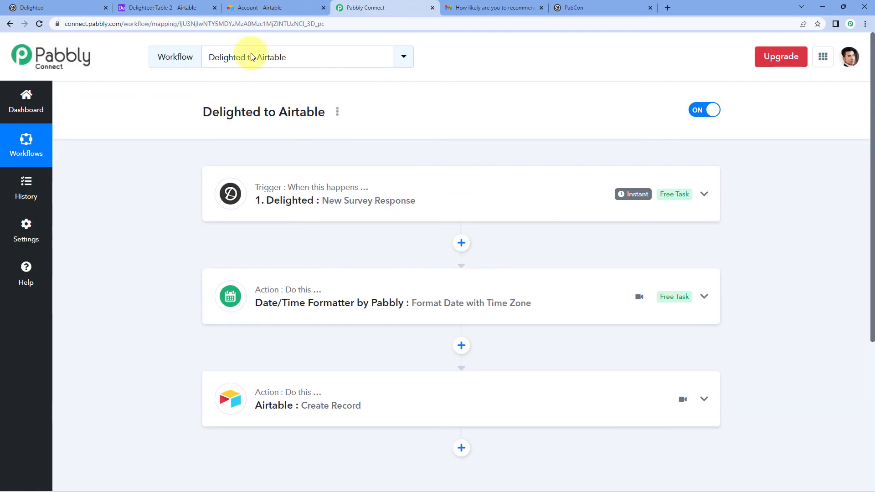